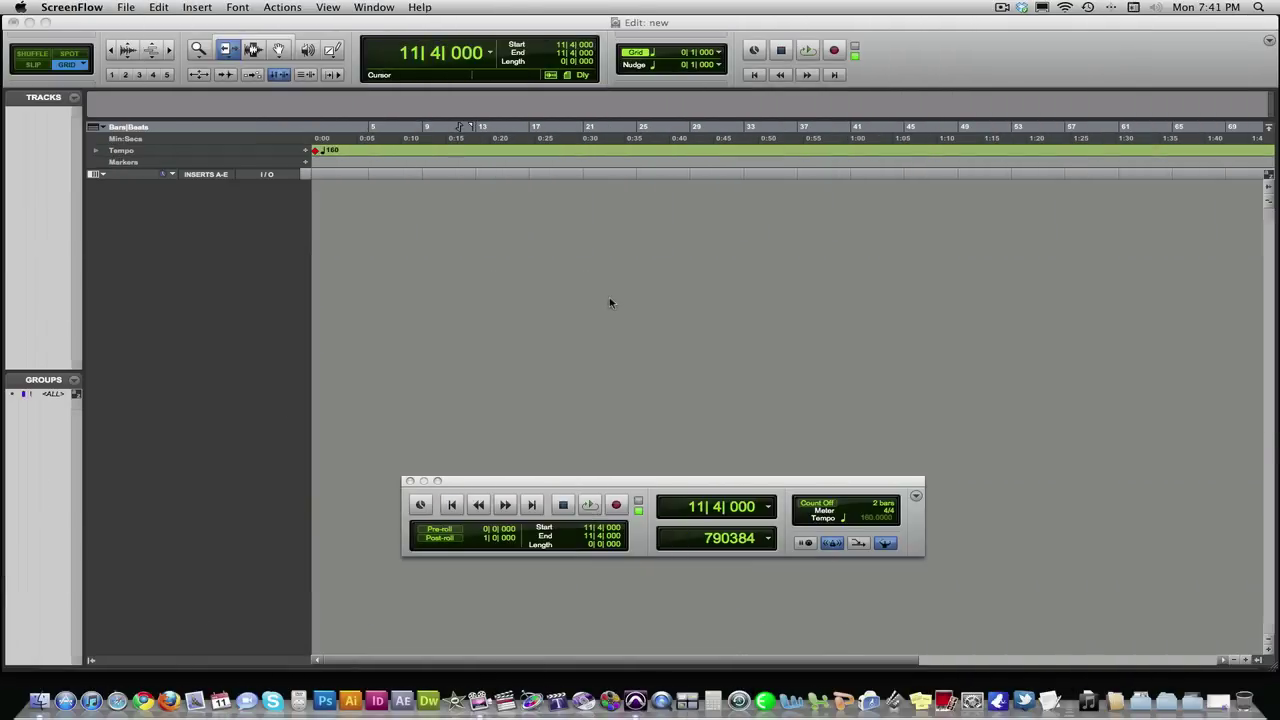
- Bring the empty Edit window of session 'new' to the front
{"action": "left_click", "coordinate": [613, 306]}
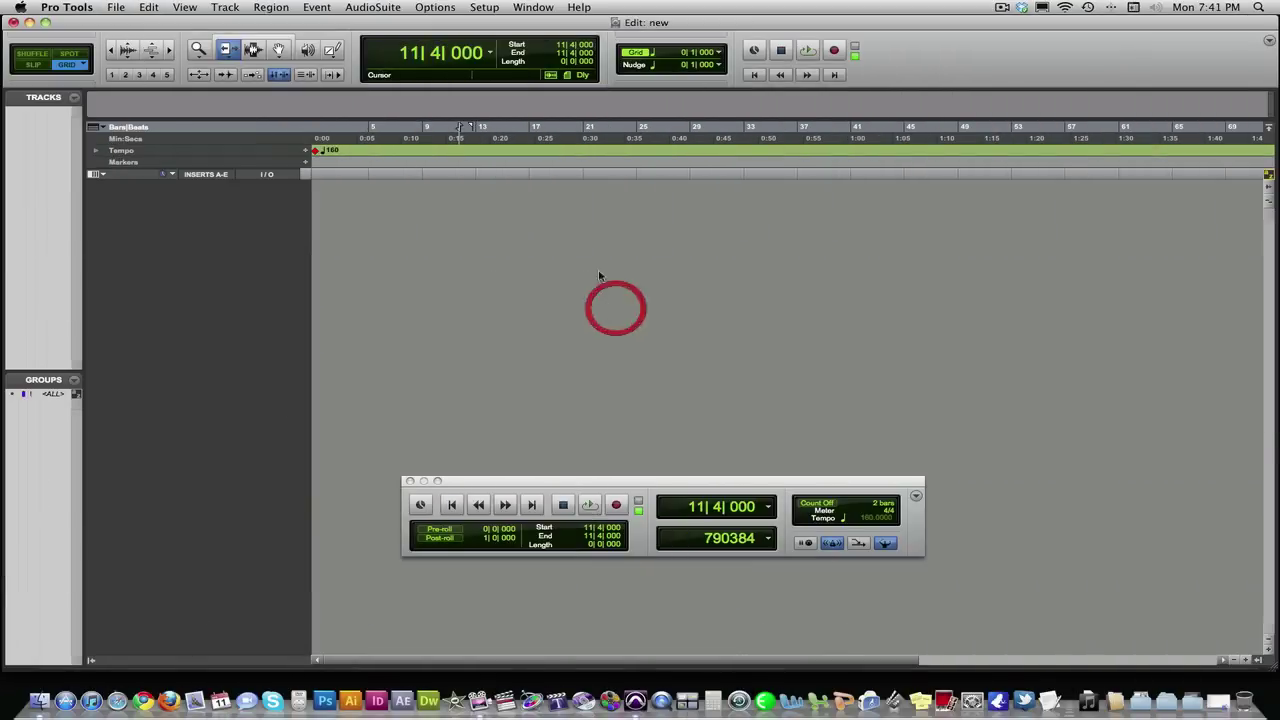
{"action": "left_click", "coordinate": [120, 7]}
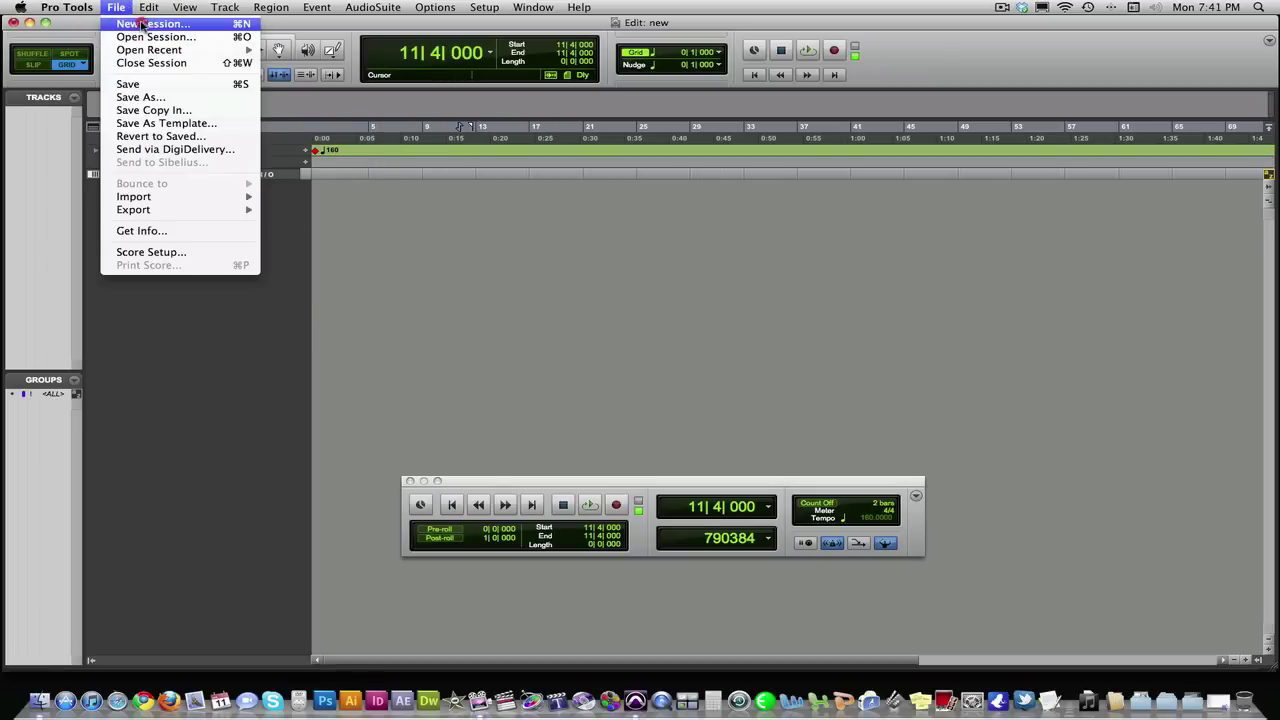
{"action": "left_click", "coordinate": [140, 22]}
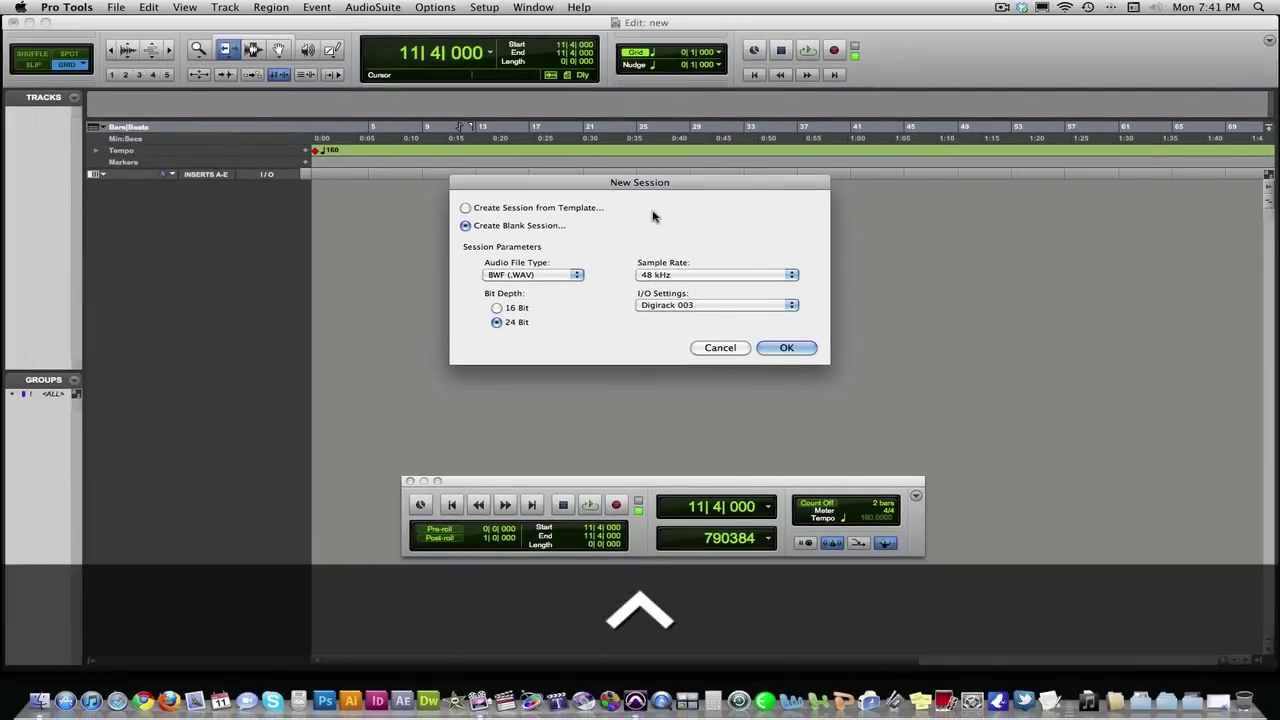
{"action": "left_click_drag", "start_coordinate": [651, 182], "coordinate": [686, 218]}
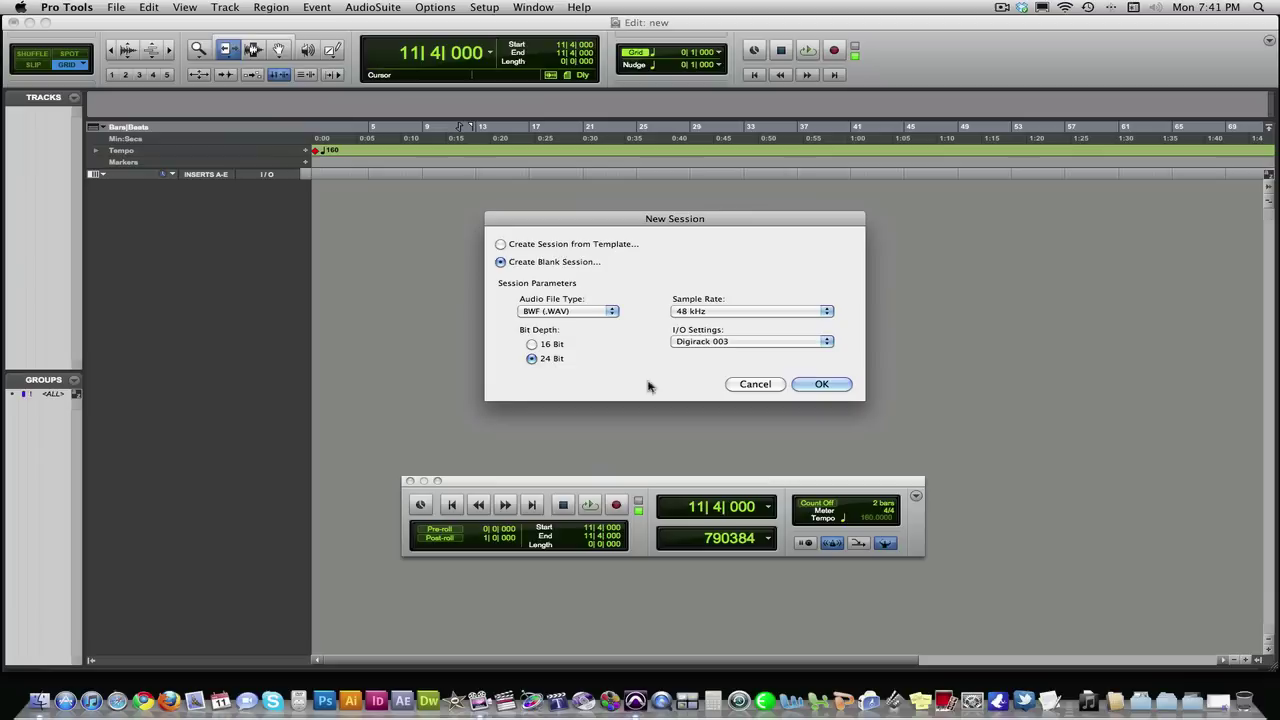
{"action": "left_click", "coordinate": [818, 384]}
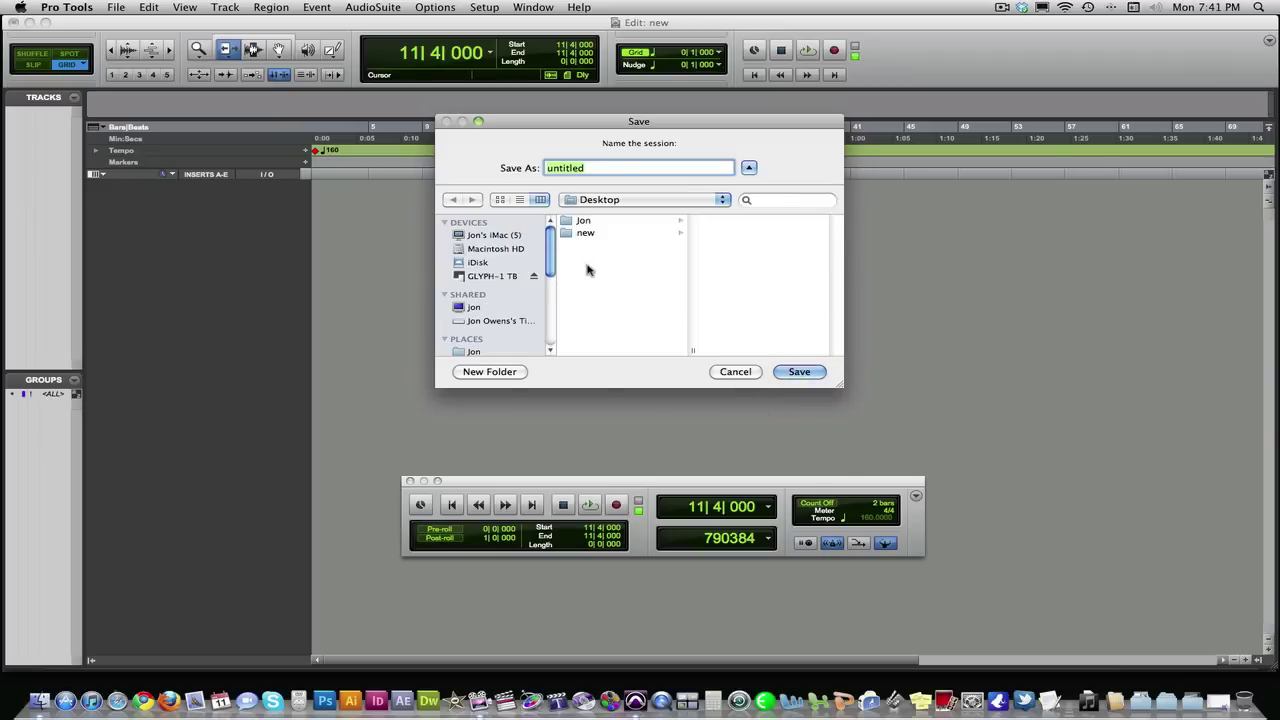
{"action": "left_click", "coordinate": [734, 372]}
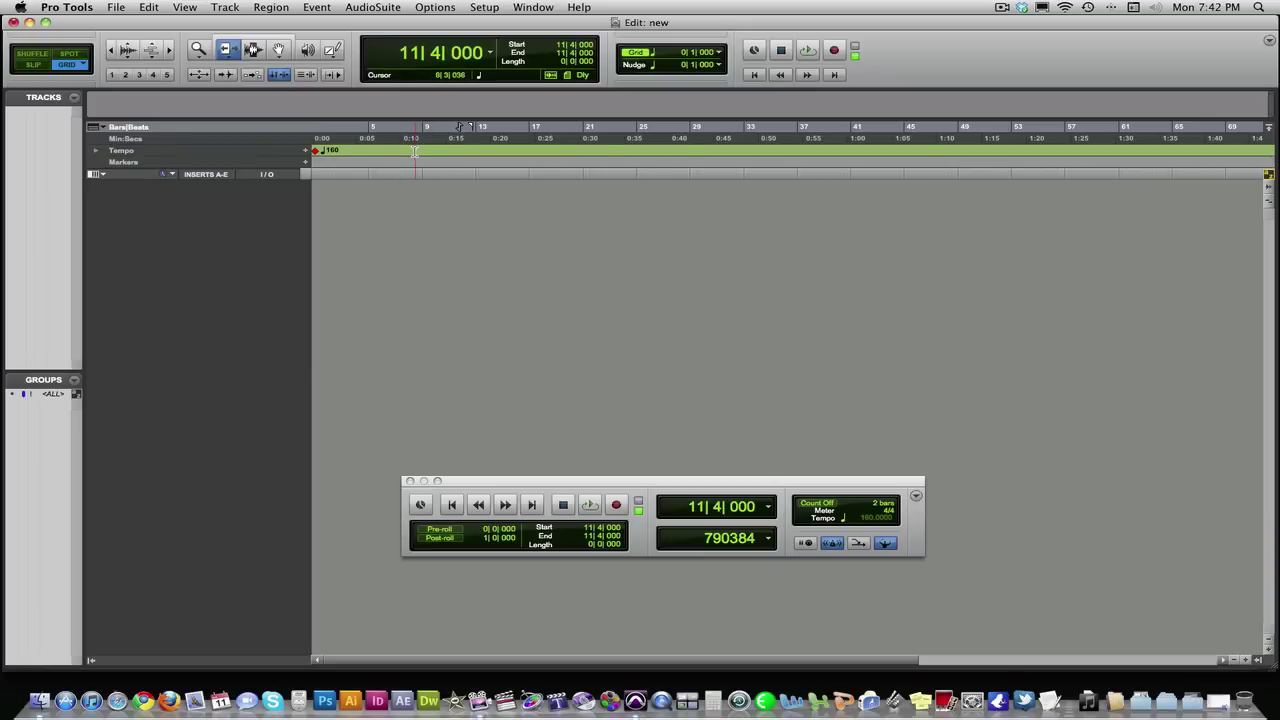
- Create 2 mono audio tracks through Track > New, producing Audio 1 and Audio 2
{"action": "key", "text": "super+equal"}
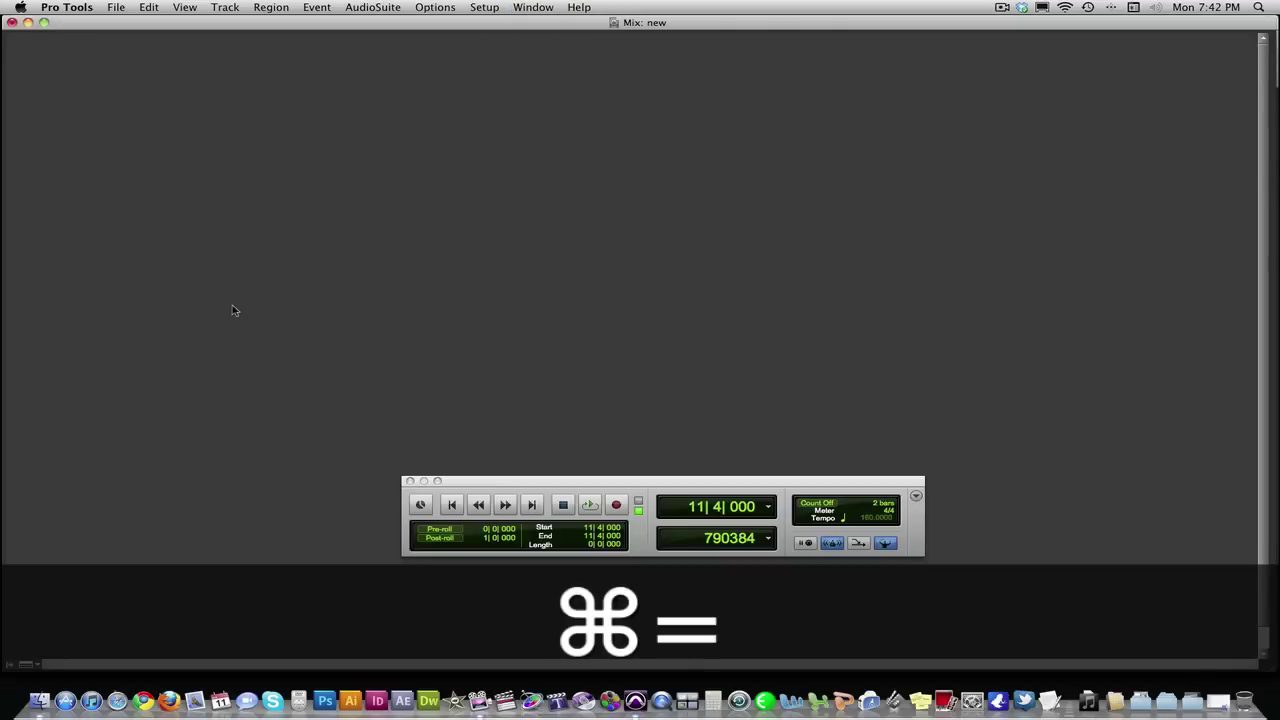
{"action": "key", "text": "super+equal"}
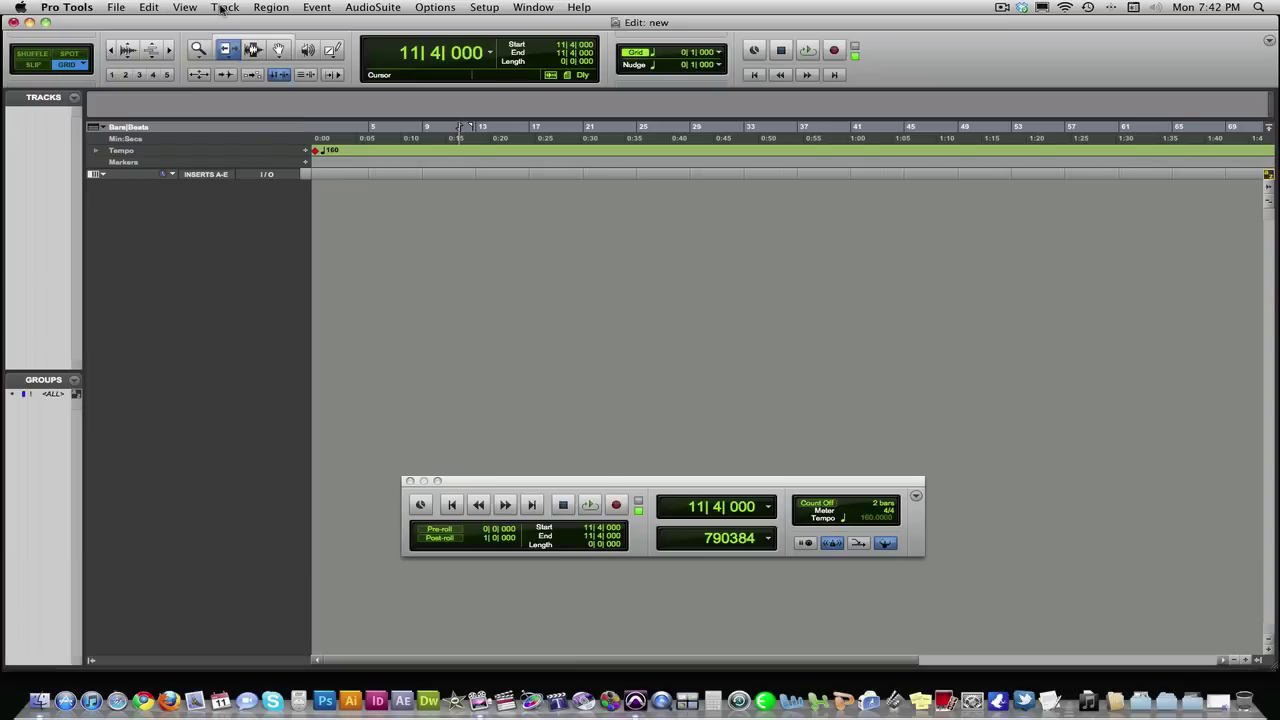
{"action": "left_click", "coordinate": [222, 8]}
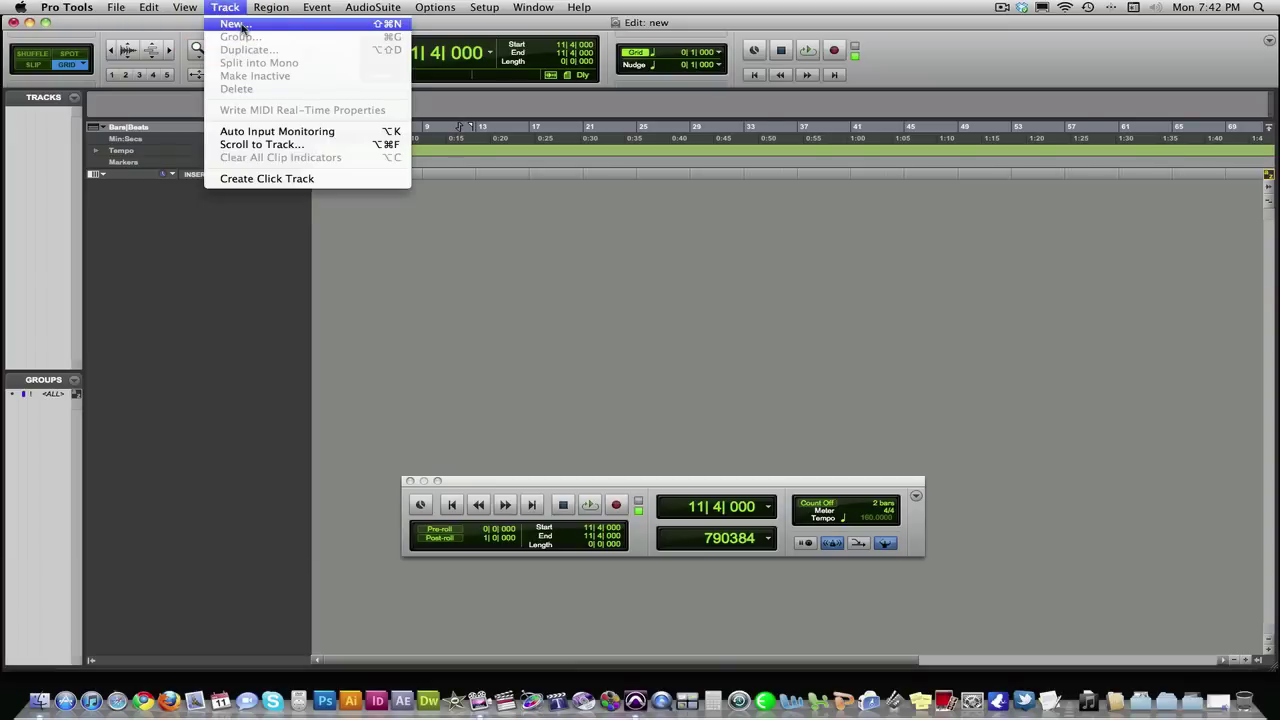
{"action": "left_click", "coordinate": [242, 25]}
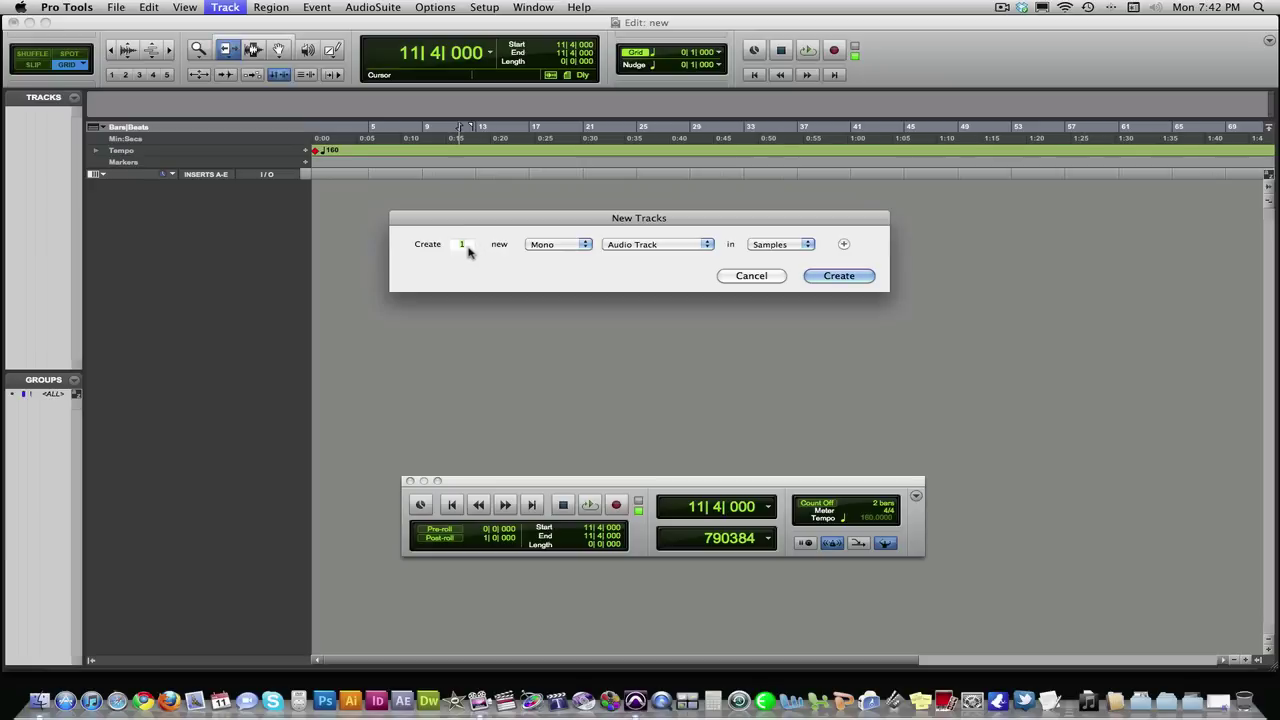
{"action": "type", "text": "2"}
{"action": "left_click_drag", "start_coordinate": [470, 221], "coordinate": [502, 240]}
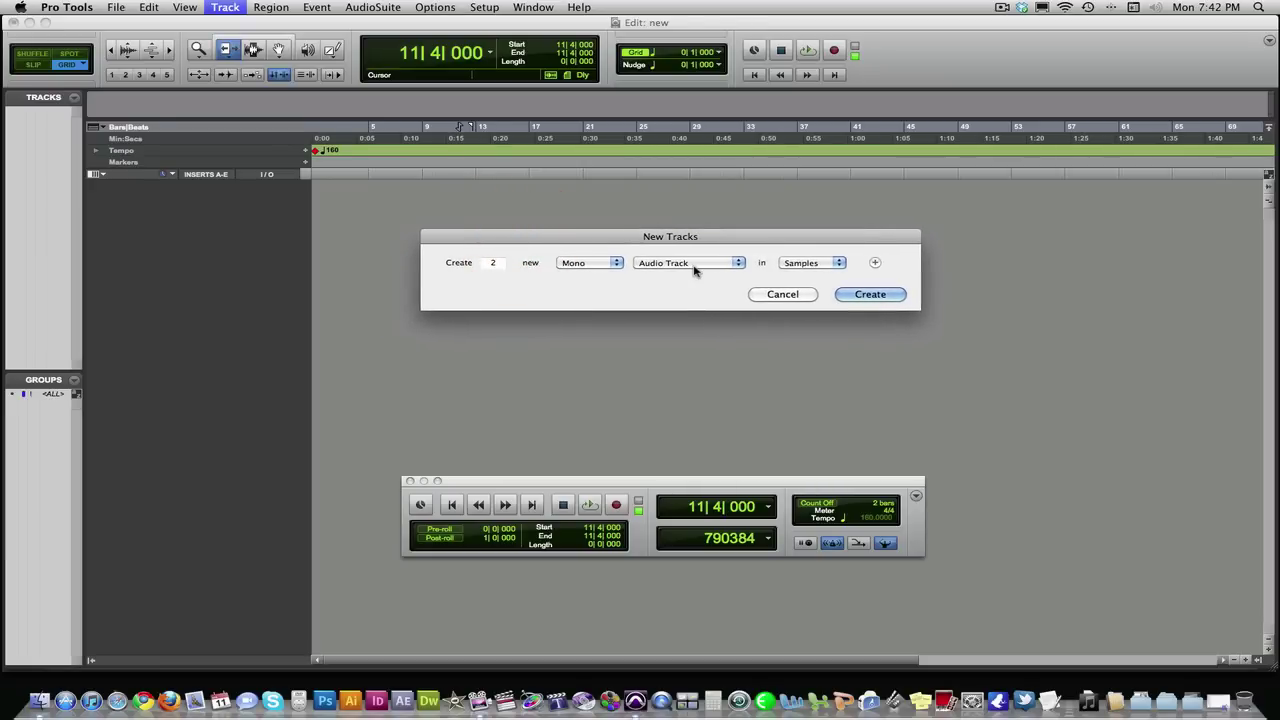
{"action": "left_click", "coordinate": [889, 293]}
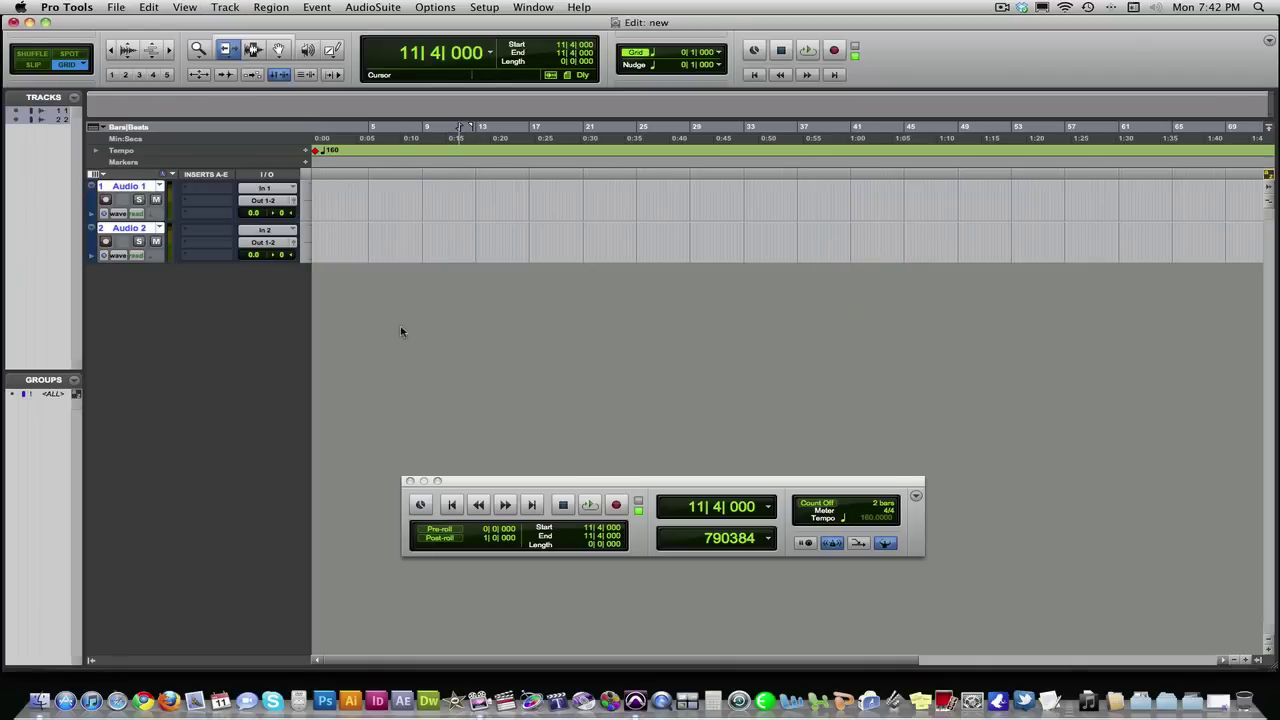
- In the New Tracks dialog, add rows and set the fourth row to a stereo Master Fader
{"action": "left_click", "coordinate": [223, 8]}
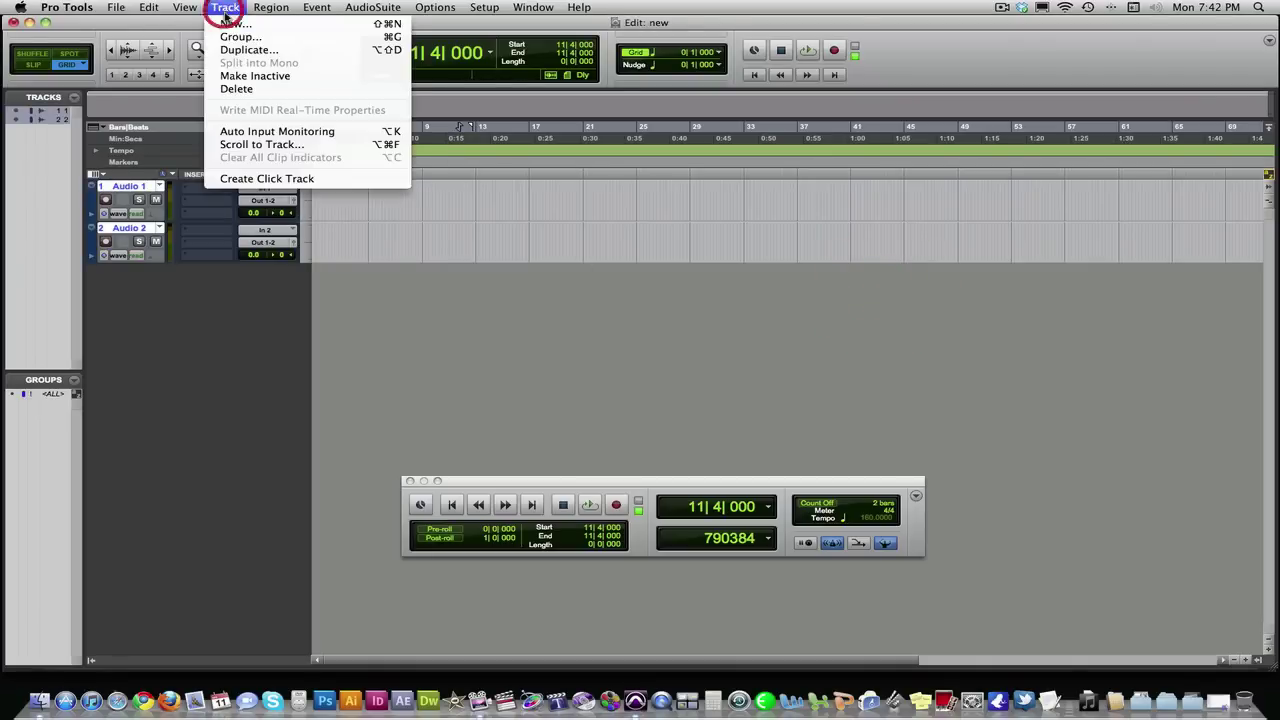
{"action": "left_click", "coordinate": [232, 26]}
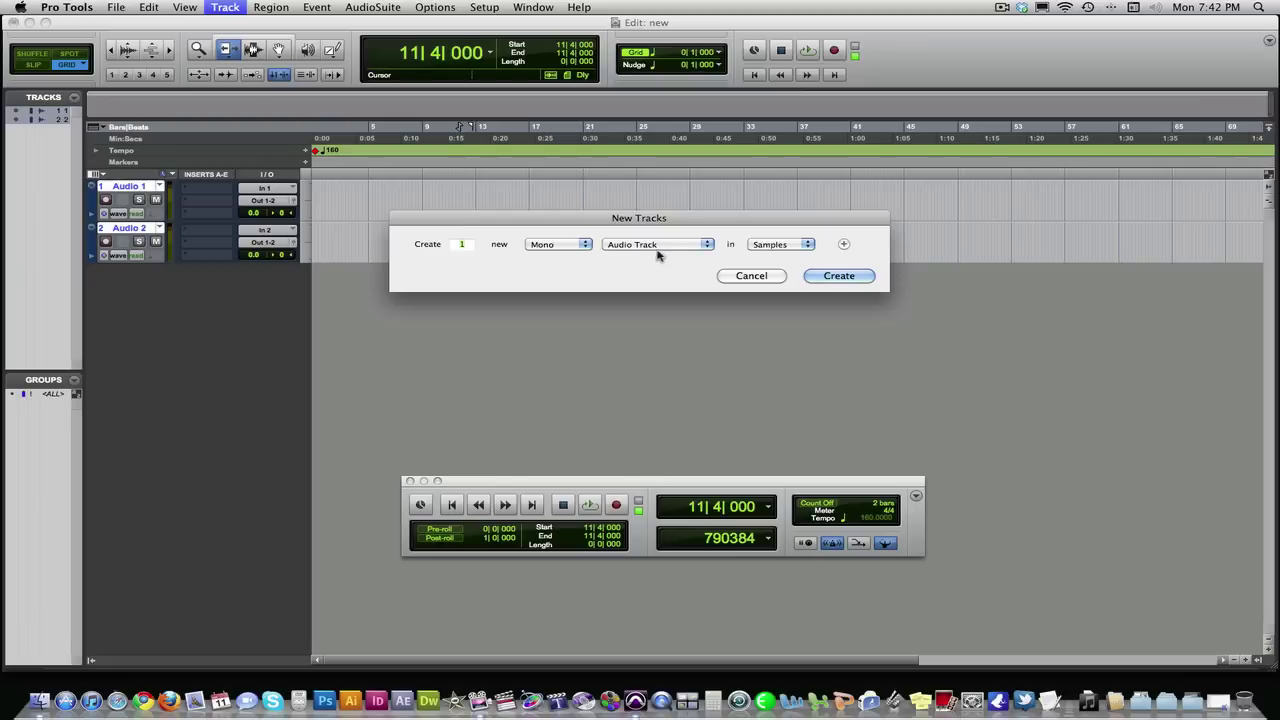
{"action": "left_click", "coordinate": [844, 246]}
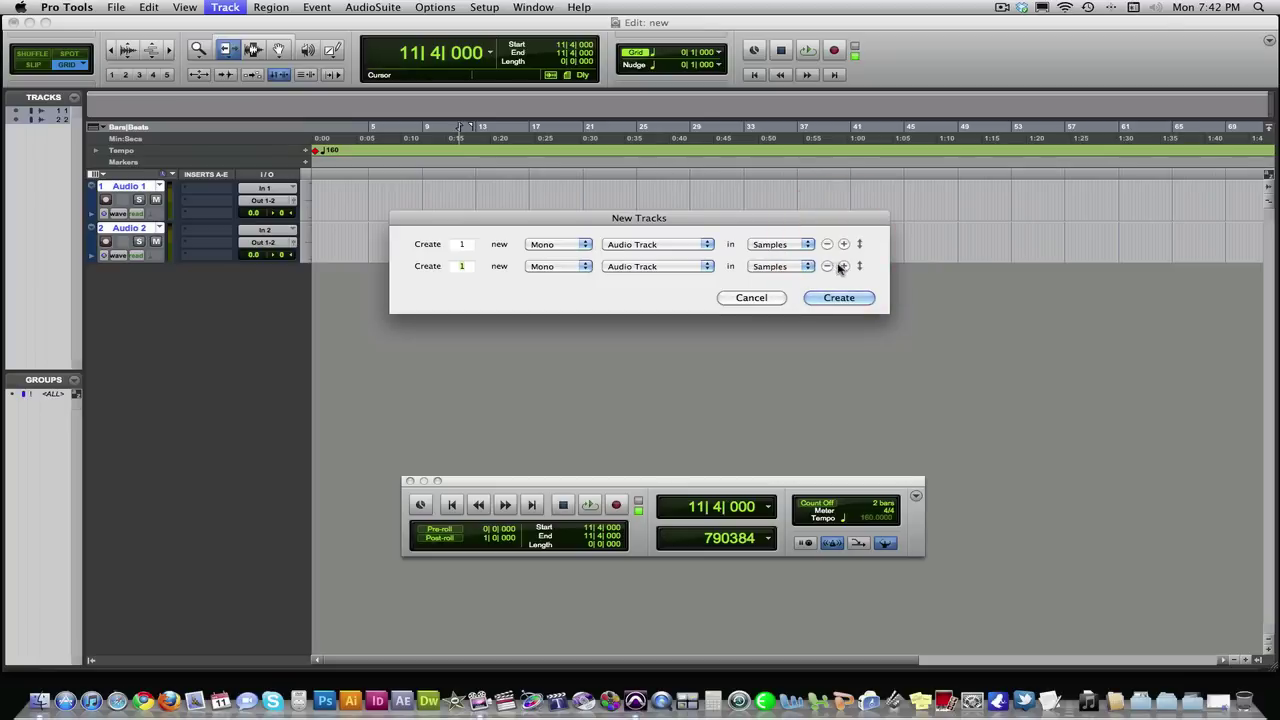
{"action": "left_click", "coordinate": [844, 266]}
{"action": "left_click", "coordinate": [844, 288]}
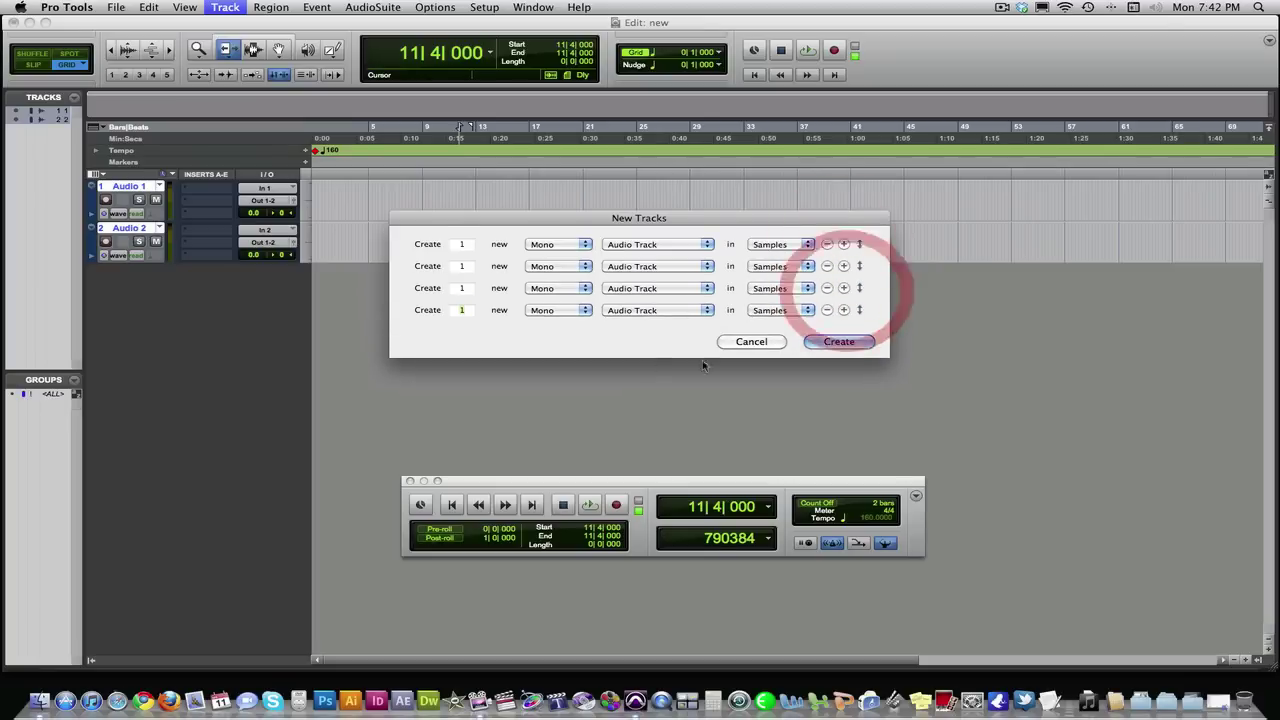
{"action": "left_click", "coordinate": [574, 310]}
{"action": "left_click", "coordinate": [571, 323]}
{"action": "left_click", "coordinate": [640, 310]}
{"action": "left_click", "coordinate": [636, 321]}
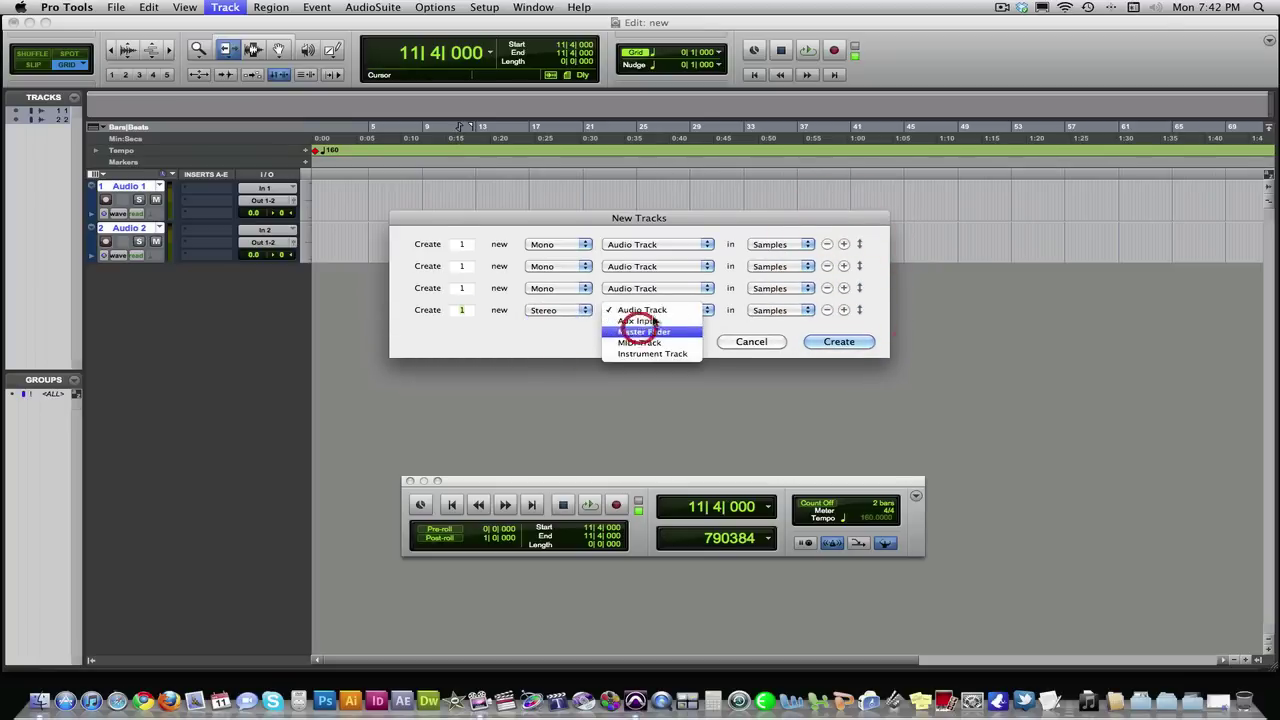
- Remove the extra Aux Input and audio rows and create the stereo Master 1 track
{"action": "left_click", "coordinate": [648, 288]}
{"action": "left_click", "coordinate": [638, 299]}
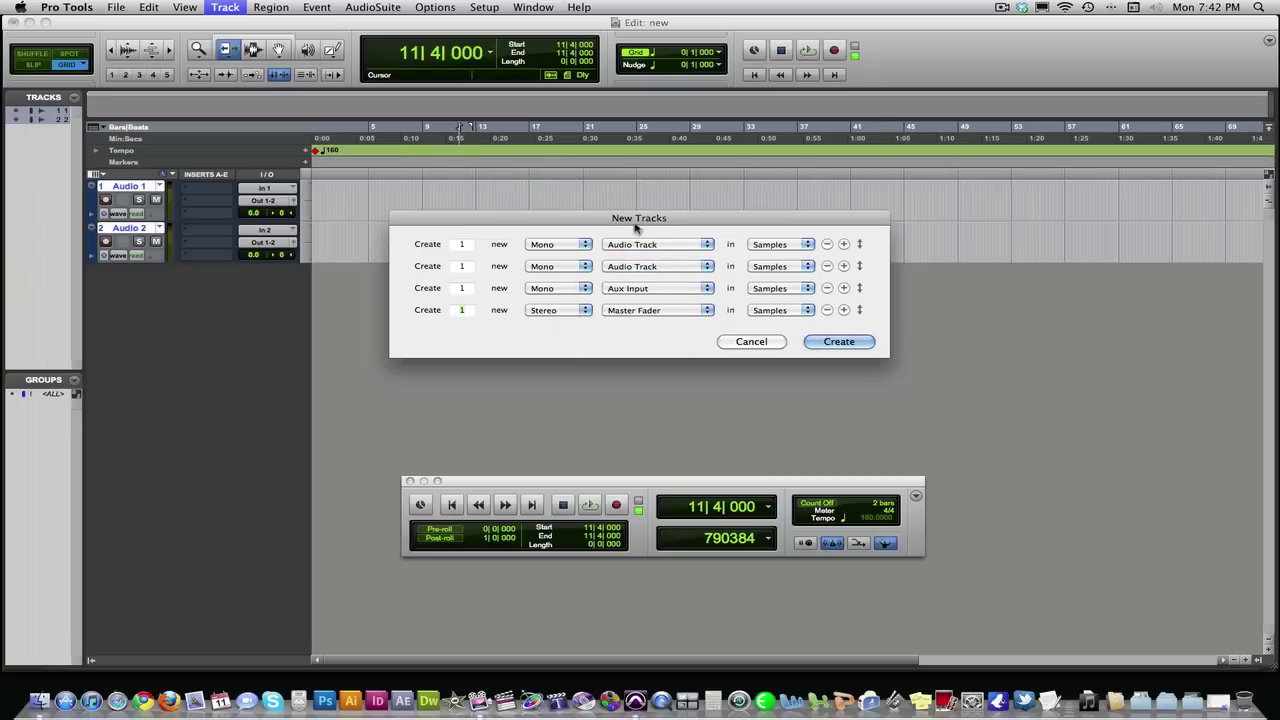
{"action": "left_click", "coordinate": [826, 288]}
{"action": "left_click", "coordinate": [826, 244]}
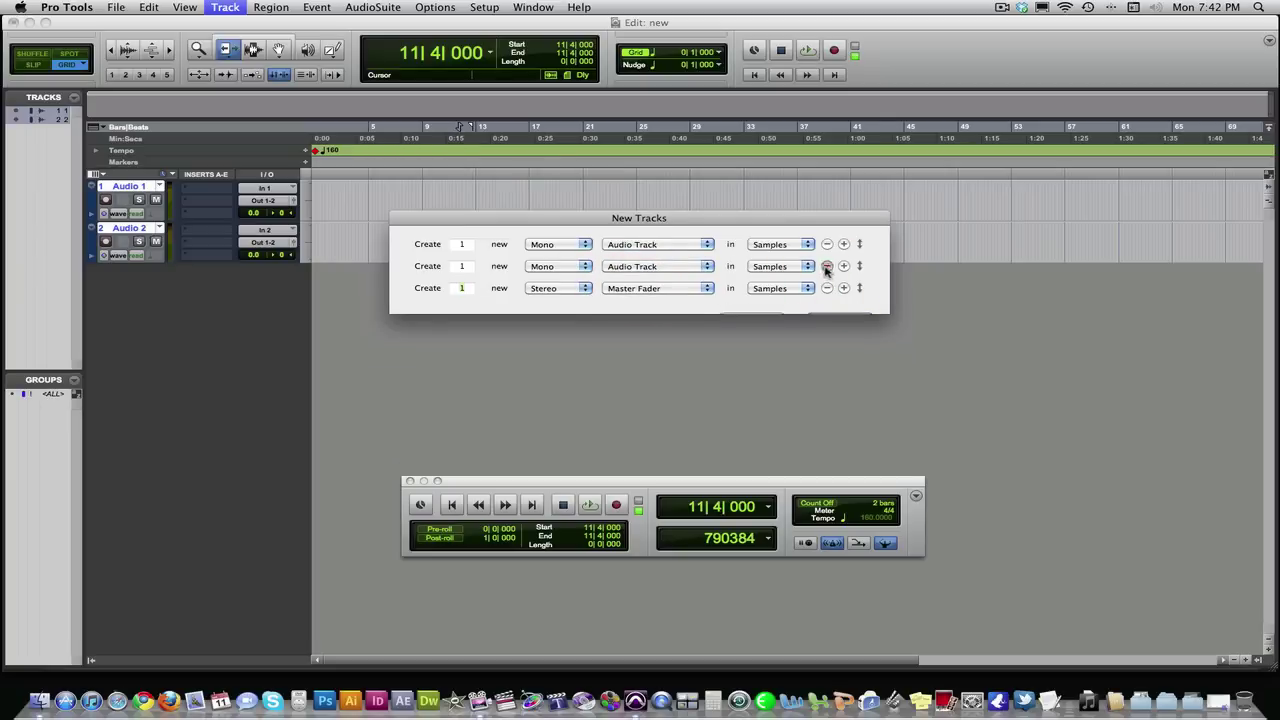
{"action": "left_click", "coordinate": [826, 244]}
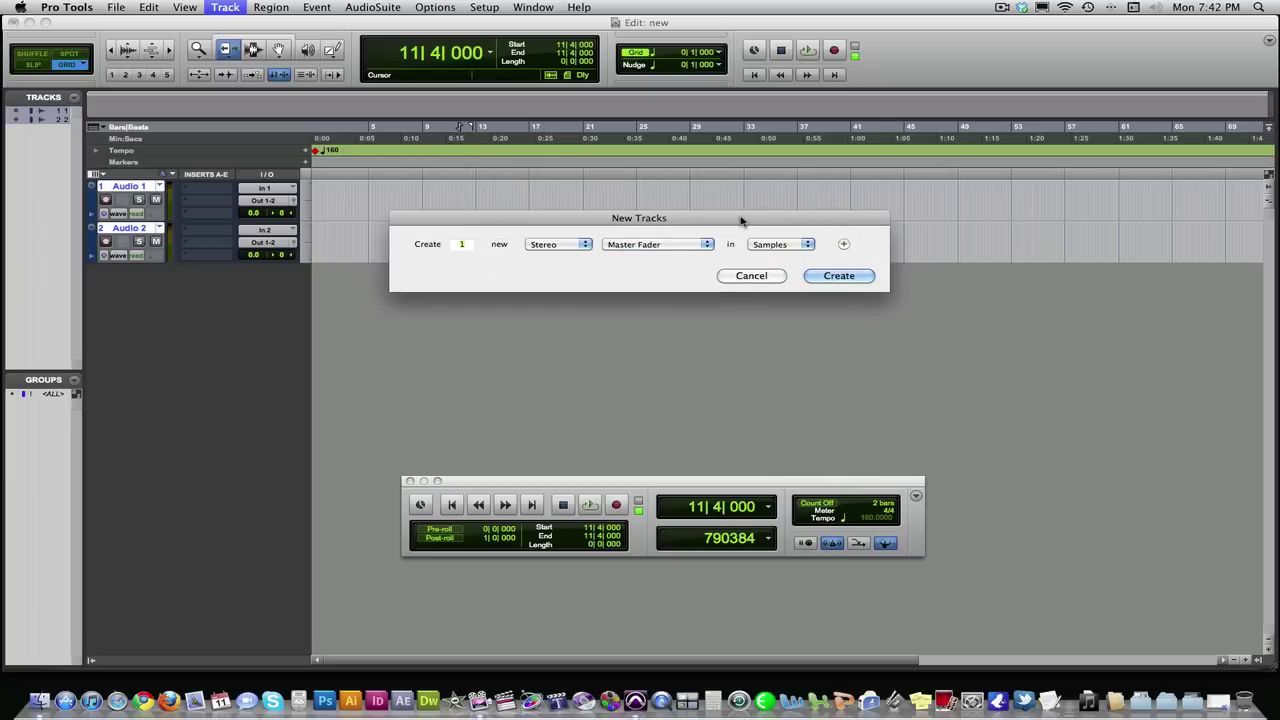
{"action": "left_click_drag", "start_coordinate": [593, 223], "coordinate": [592, 226]}
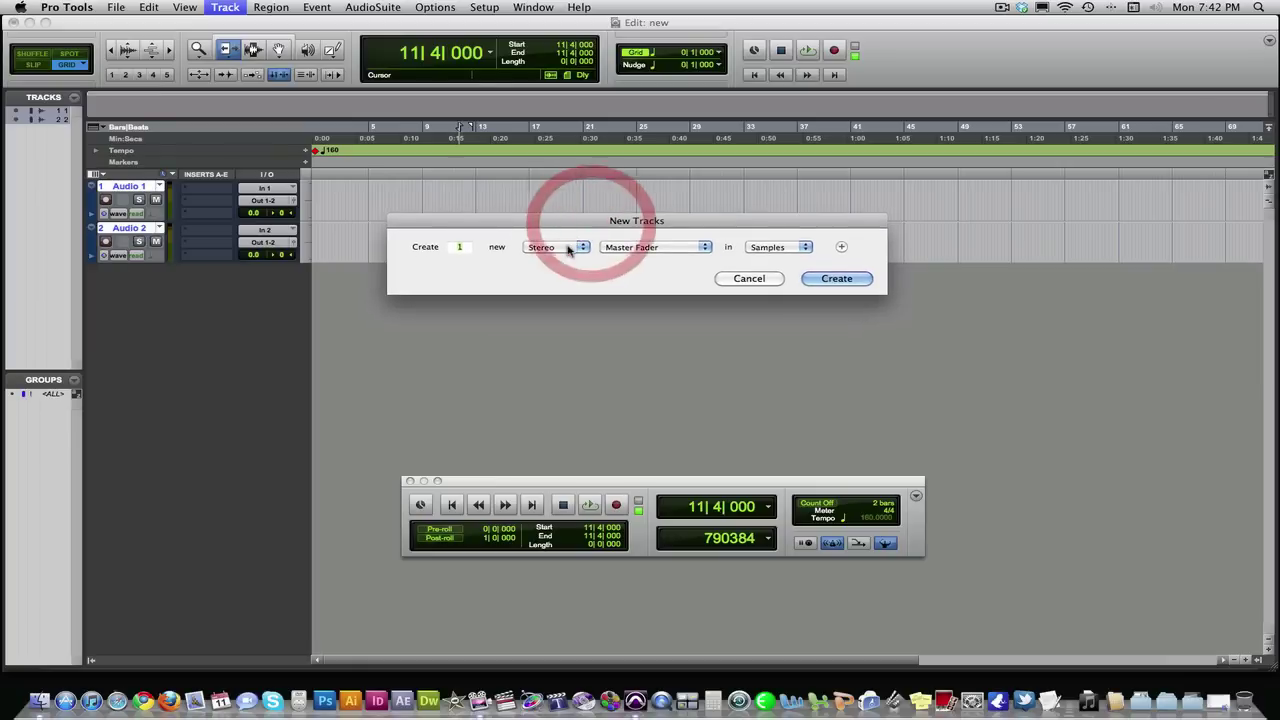
{"action": "left_click", "coordinate": [848, 278]}
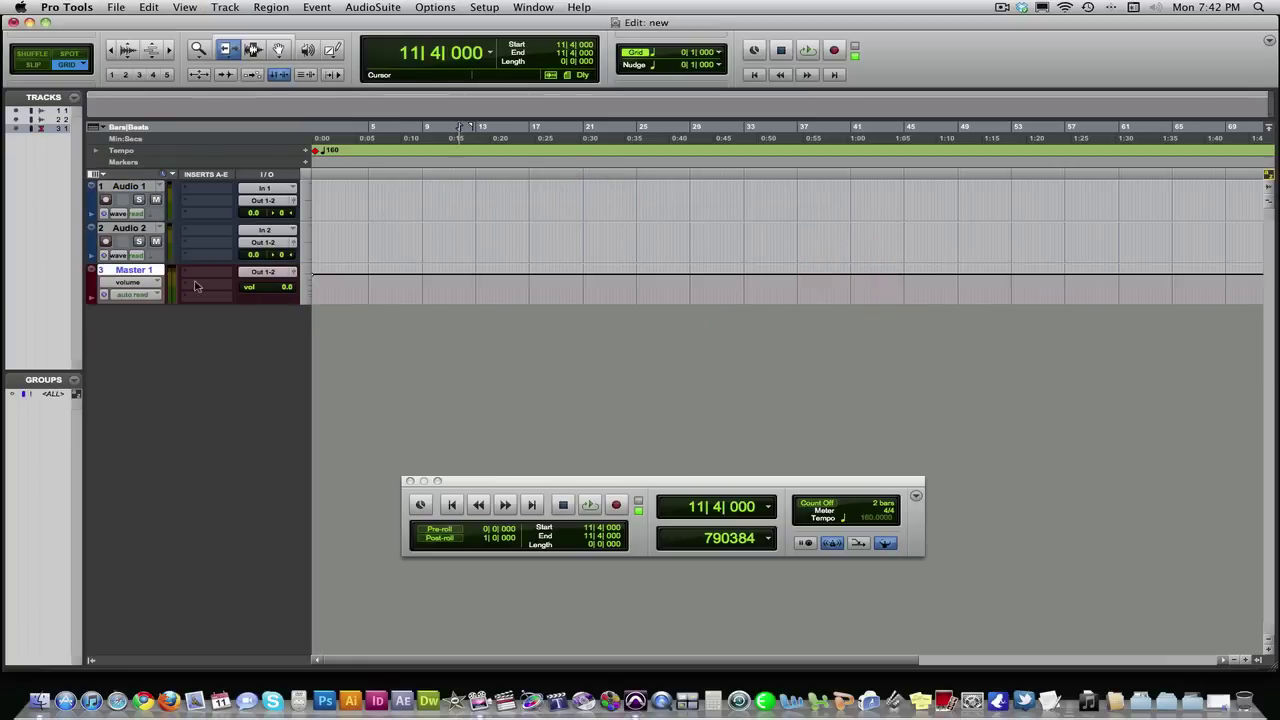
- Set the Master 1 fader to +4.2 dB in the Mix window, then return to the Edit window
{"action": "key", "text": "super+equal"}
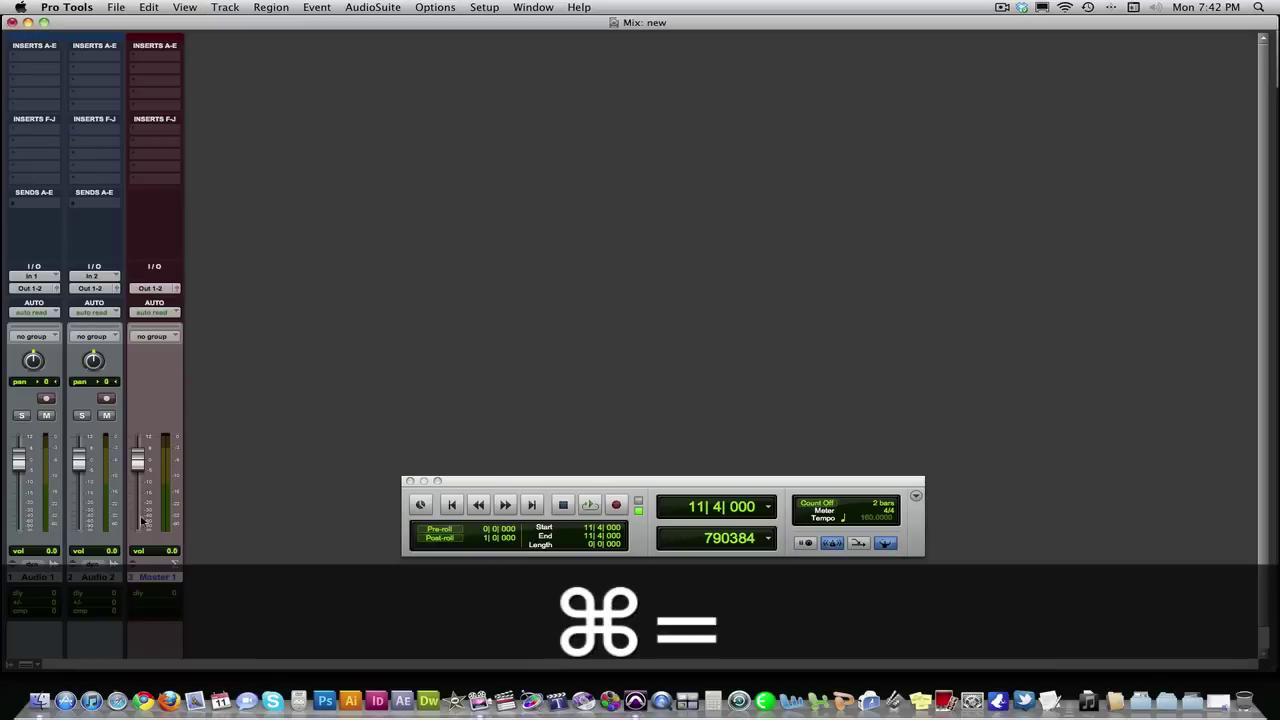
{"action": "scroll", "coordinate": [125, 483], "scroll_direction": "up", "scroll_amount": 10, "text": "ctrl"}
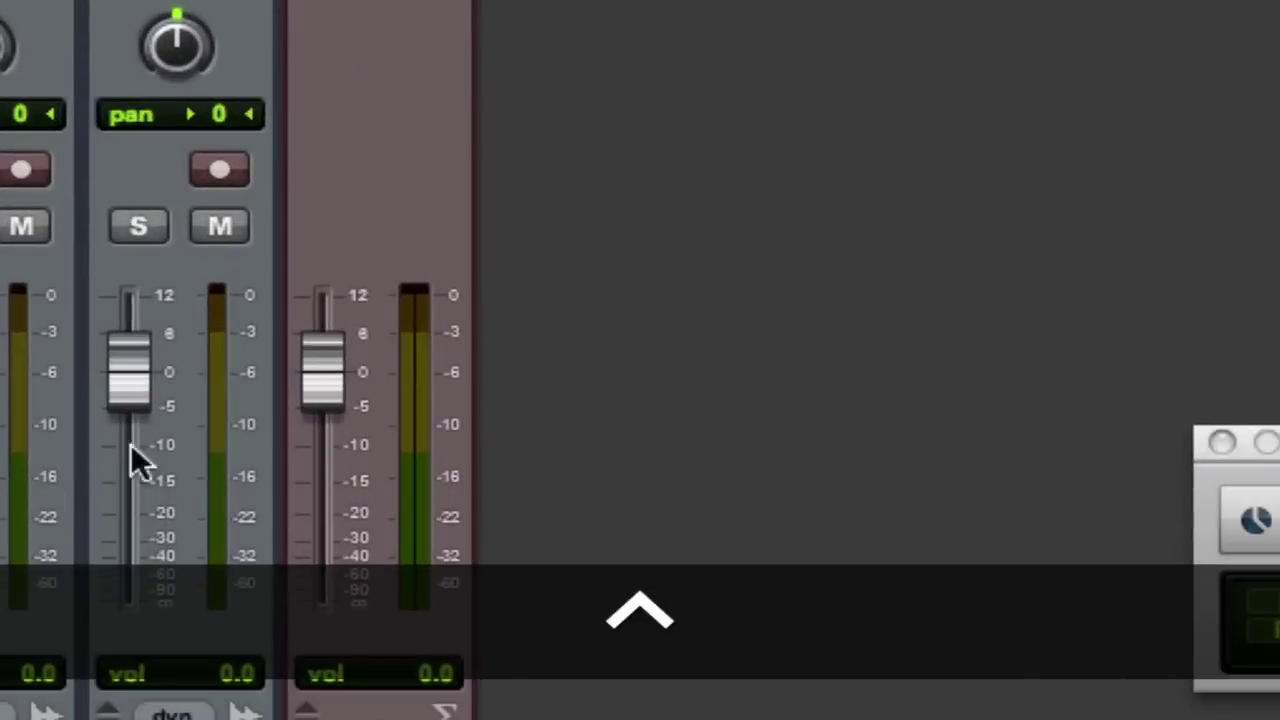
{"action": "mouse_move", "coordinate": [320, 372]}
{"action": "left_mouse_down"}
{"action": "mouse_move", "coordinate": [324, 535]}
{"action": "mouse_move", "coordinate": [324, 382]}
{"action": "mouse_move", "coordinate": [335, 395]}
{"action": "mouse_move", "coordinate": [321, 368]}
{"action": "left_mouse_up"}
{"action": "scroll", "coordinate": [322, 370], "scroll_direction": "down", "scroll_amount": 10, "text": "ctrl"}
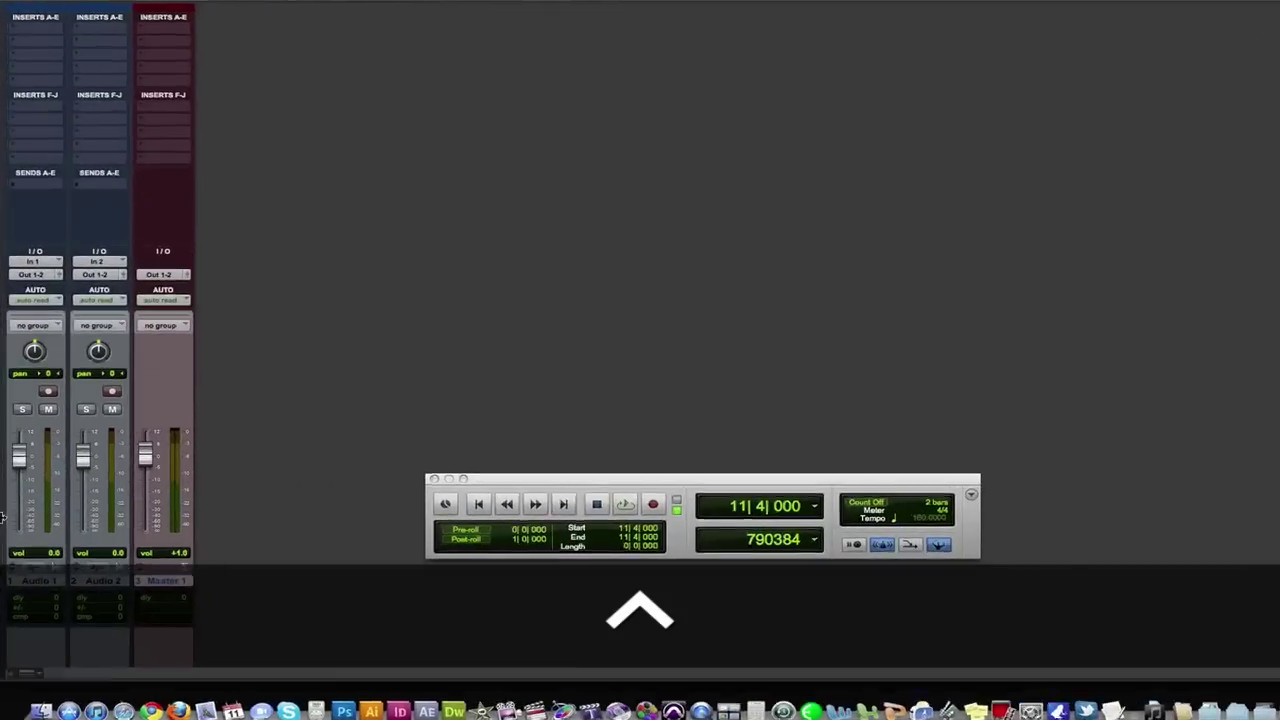
{"action": "scroll", "coordinate": [85, 418], "scroll_direction": "up", "scroll_amount": 6, "text": "ctrl"}
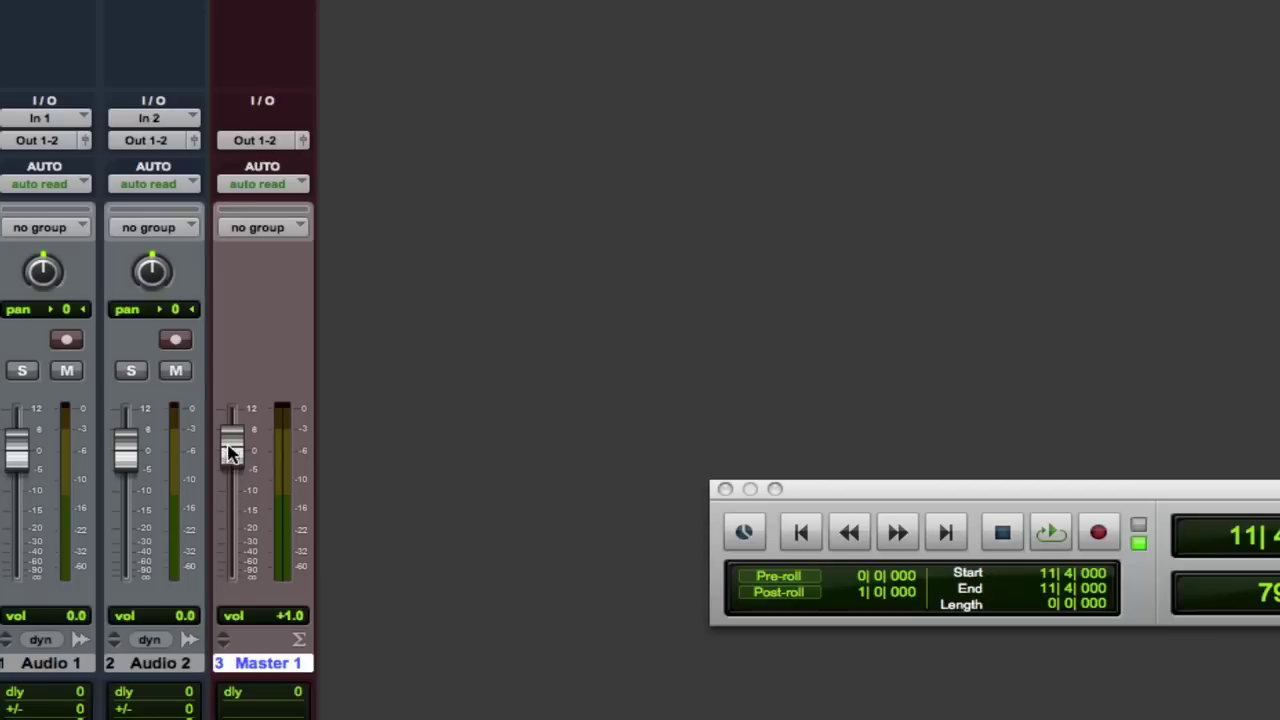
{"action": "mouse_move", "coordinate": [229, 443]}
{"action": "left_mouse_down"}
{"action": "mouse_move", "coordinate": [229, 577]}
{"action": "mouse_move", "coordinate": [231, 434]}
{"action": "left_mouse_up"}
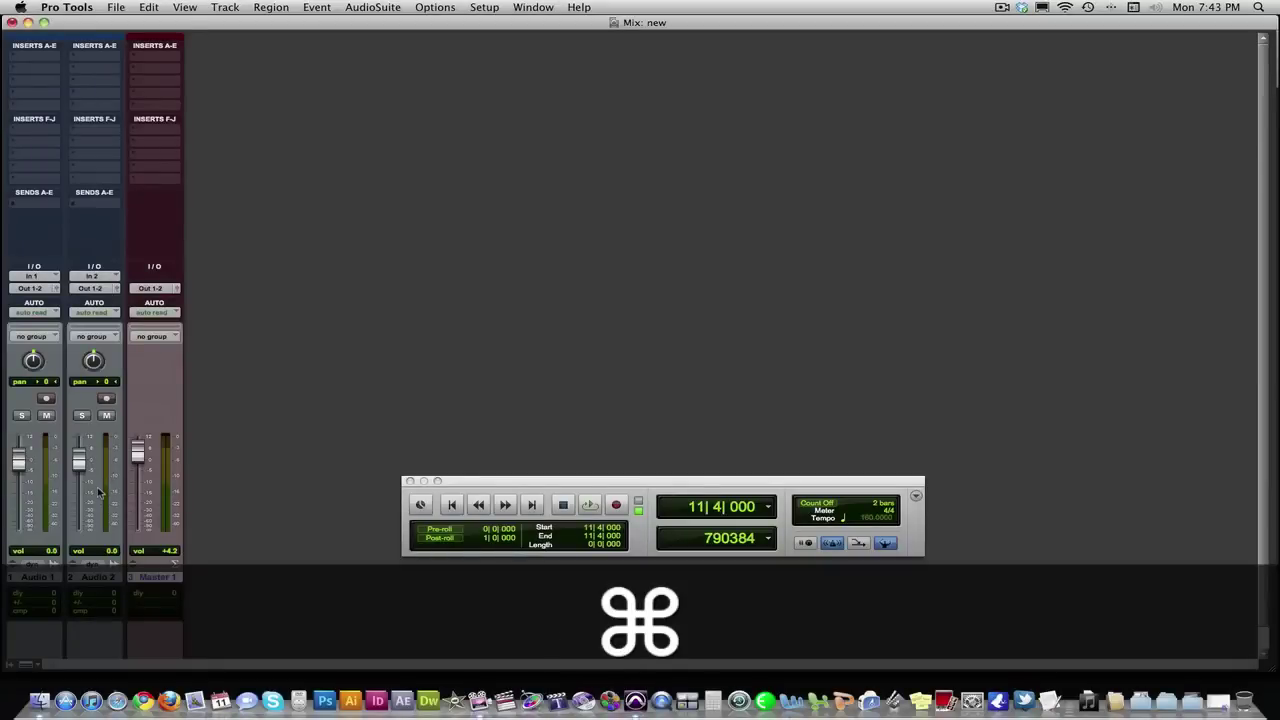
{"action": "key", "text": "super+equal"}
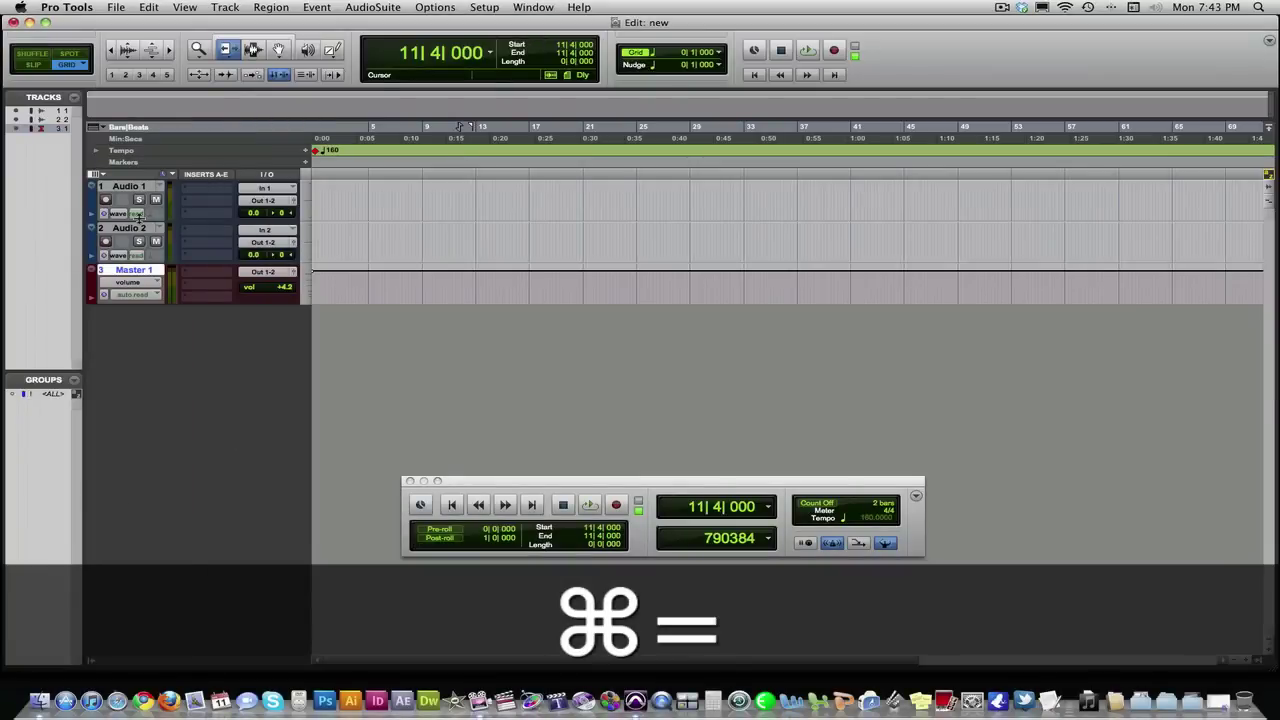
- Enlarge the Audio 1 track height and shift the Transport window slightly aside
{"action": "left_click_drag", "start_coordinate": [139, 221], "coordinate": [141, 259]}
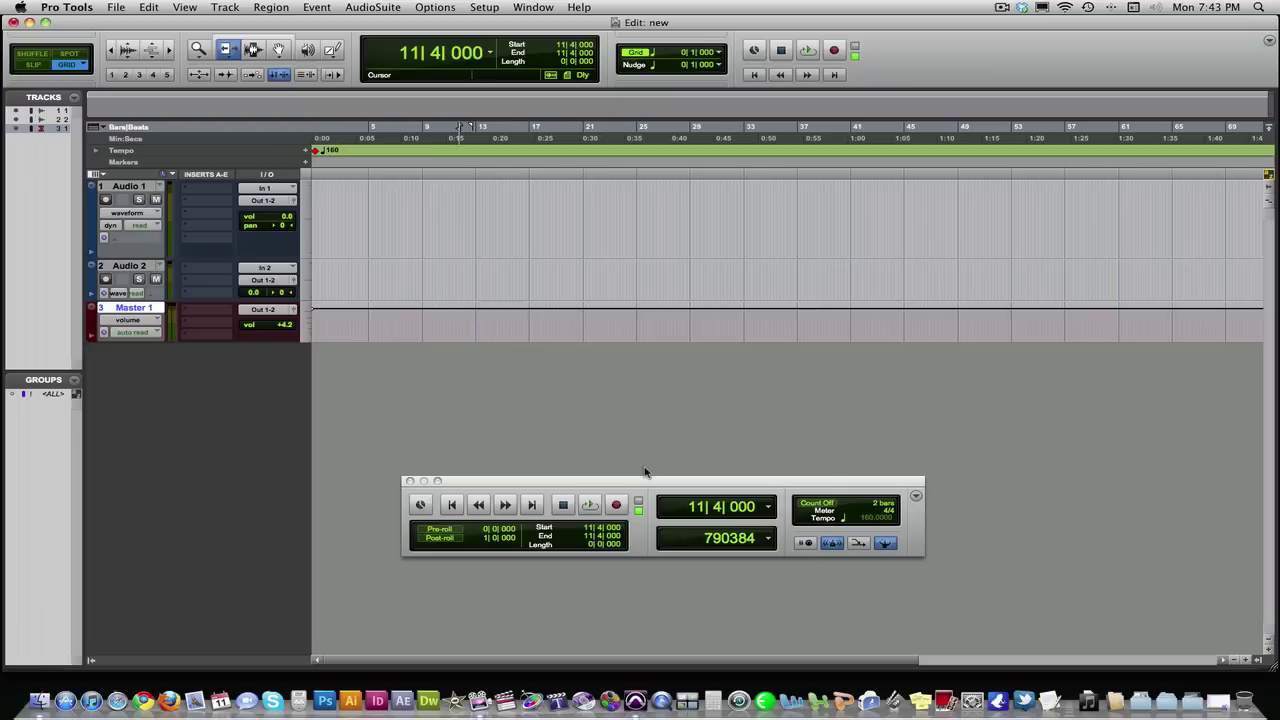
{"action": "left_click_drag", "start_coordinate": [640, 481], "coordinate": [696, 465]}
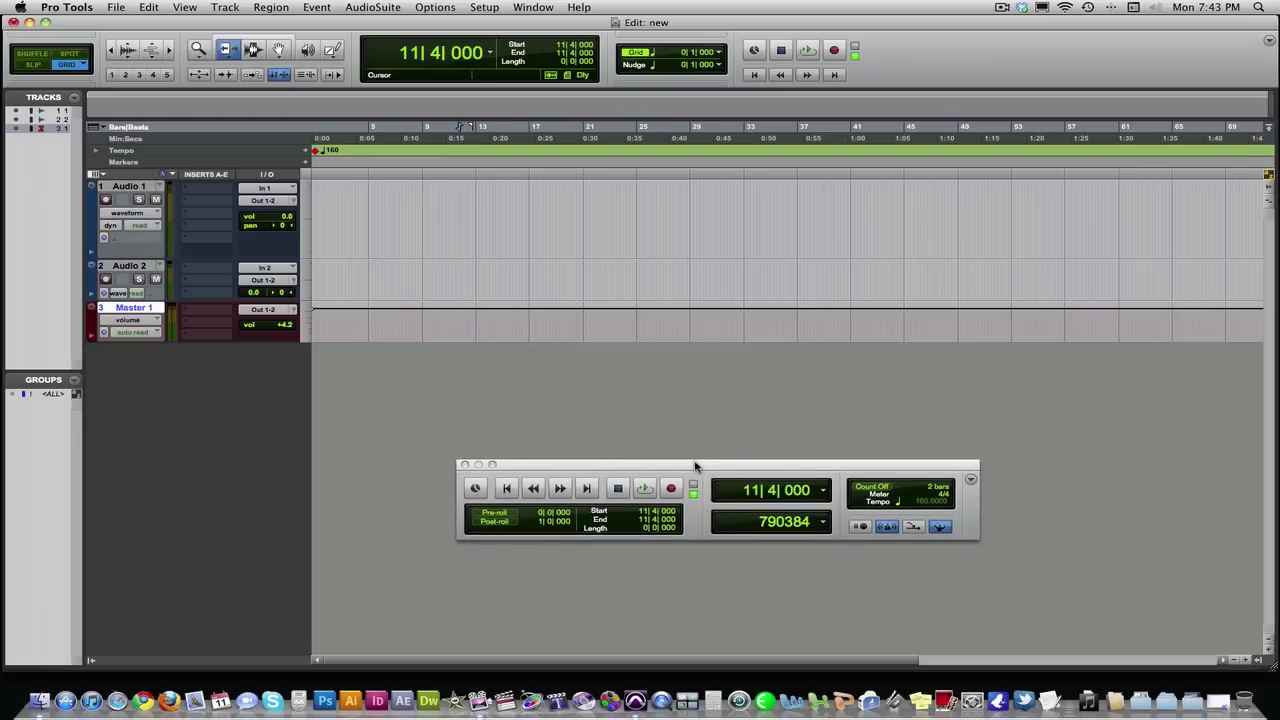
{"action": "left_click_drag", "start_coordinate": [696, 465], "coordinate": [690, 475]}
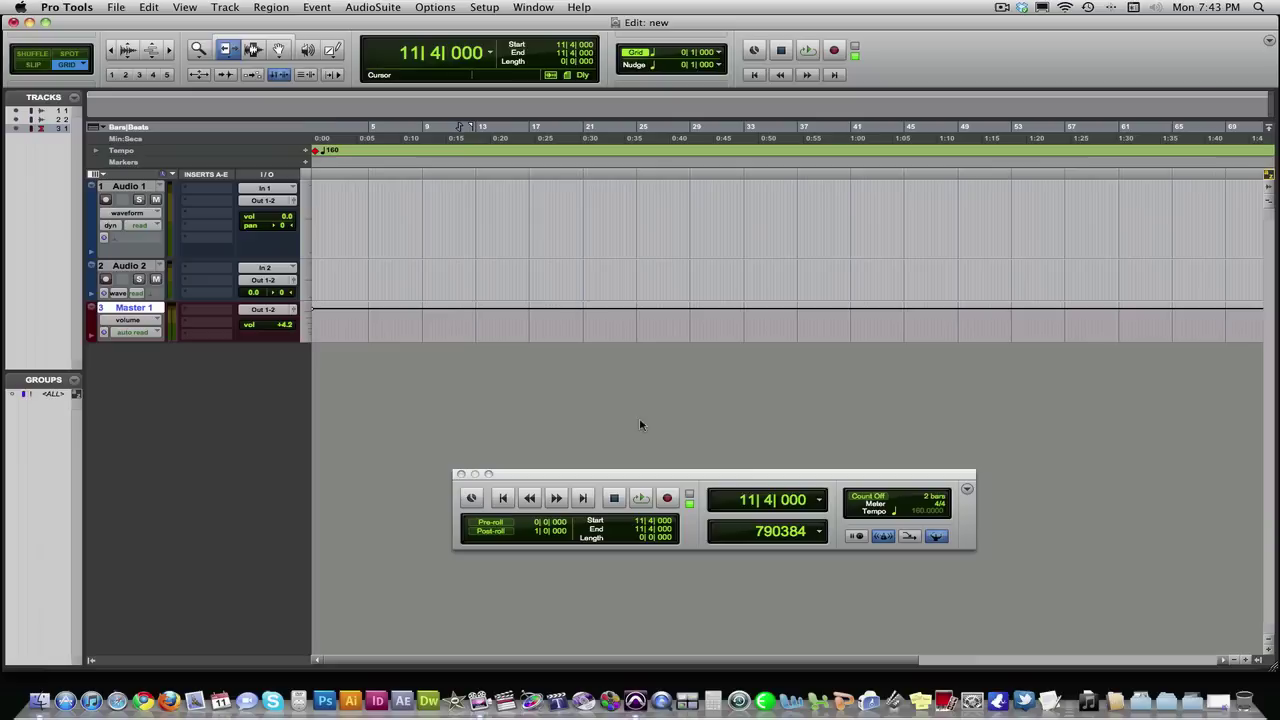
{"action": "left_click", "coordinate": [485, 7]}
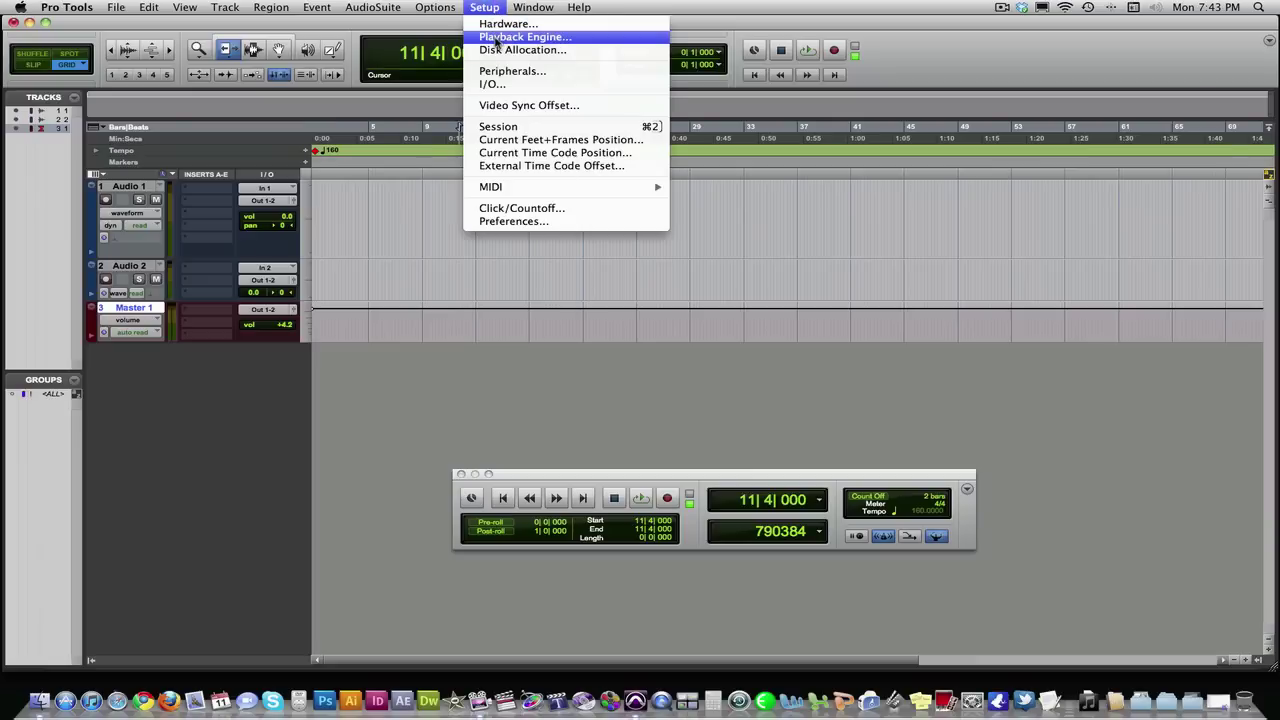
{"action": "left_click", "coordinate": [497, 37]}
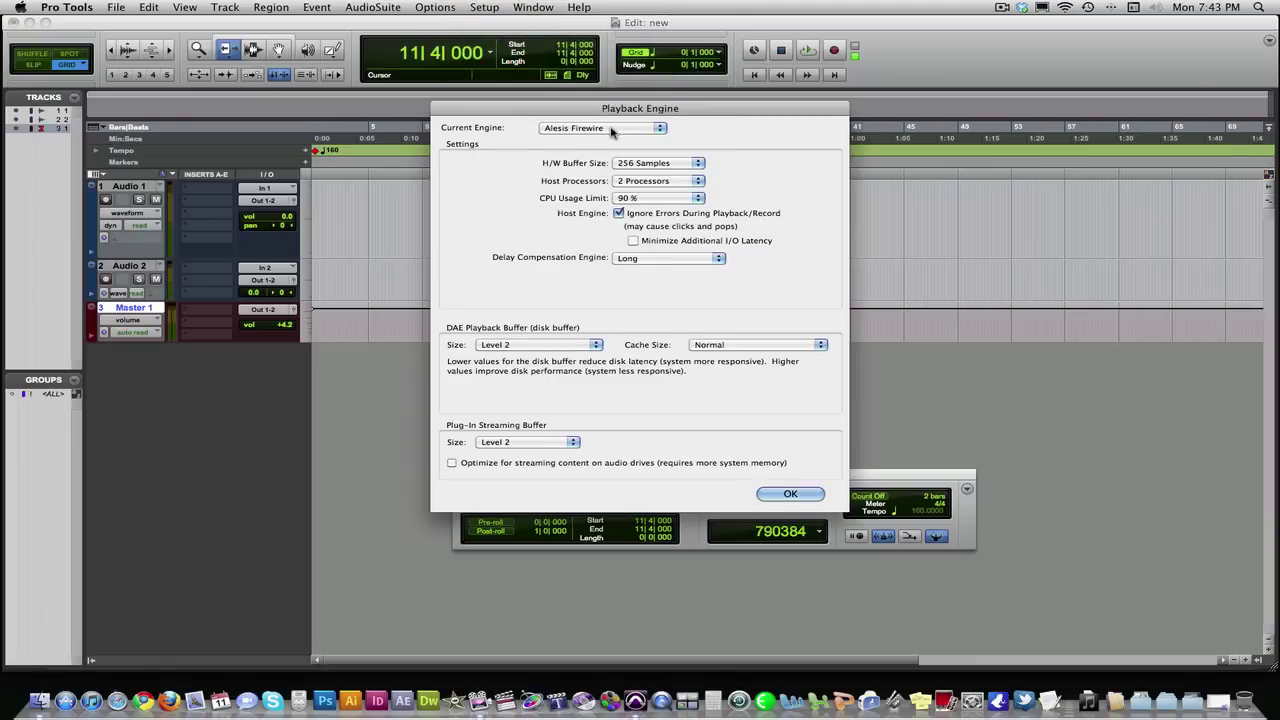
{"action": "left_click", "coordinate": [579, 130]}
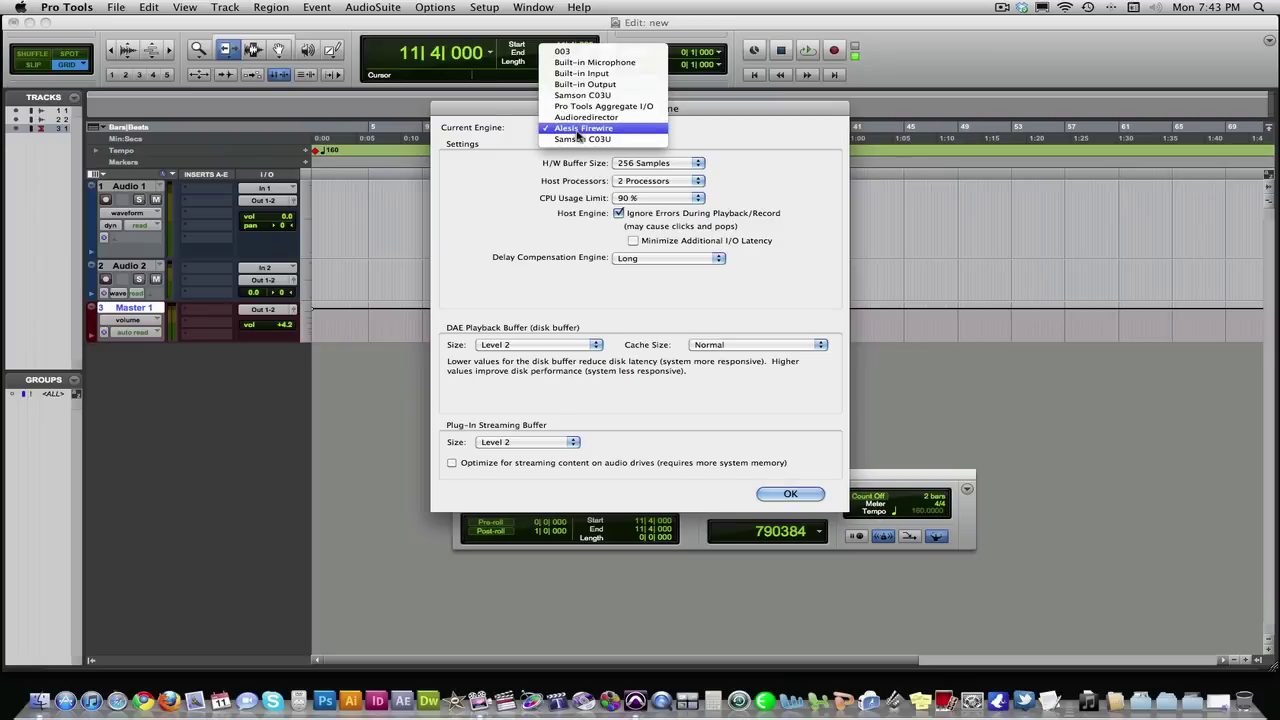
{"action": "left_click", "coordinate": [512, 140]}
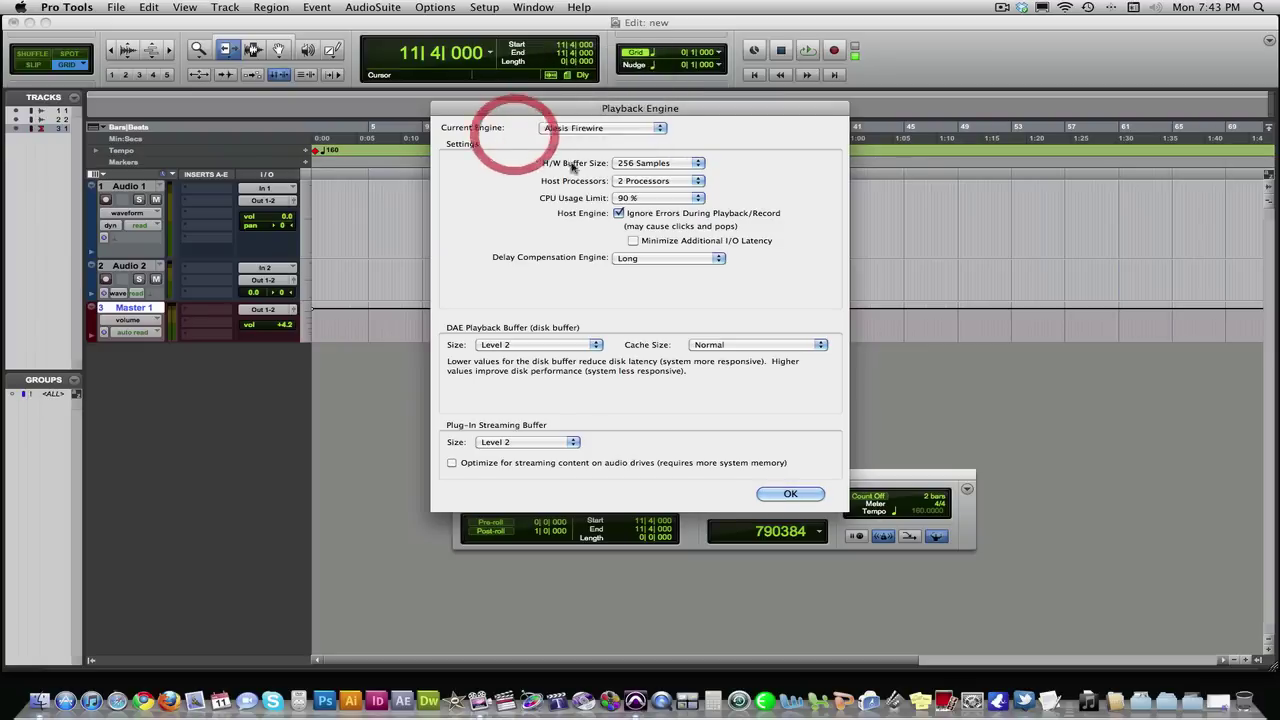
{"action": "left_click", "coordinate": [770, 494]}
{"action": "left_click", "coordinate": [488, 8]}
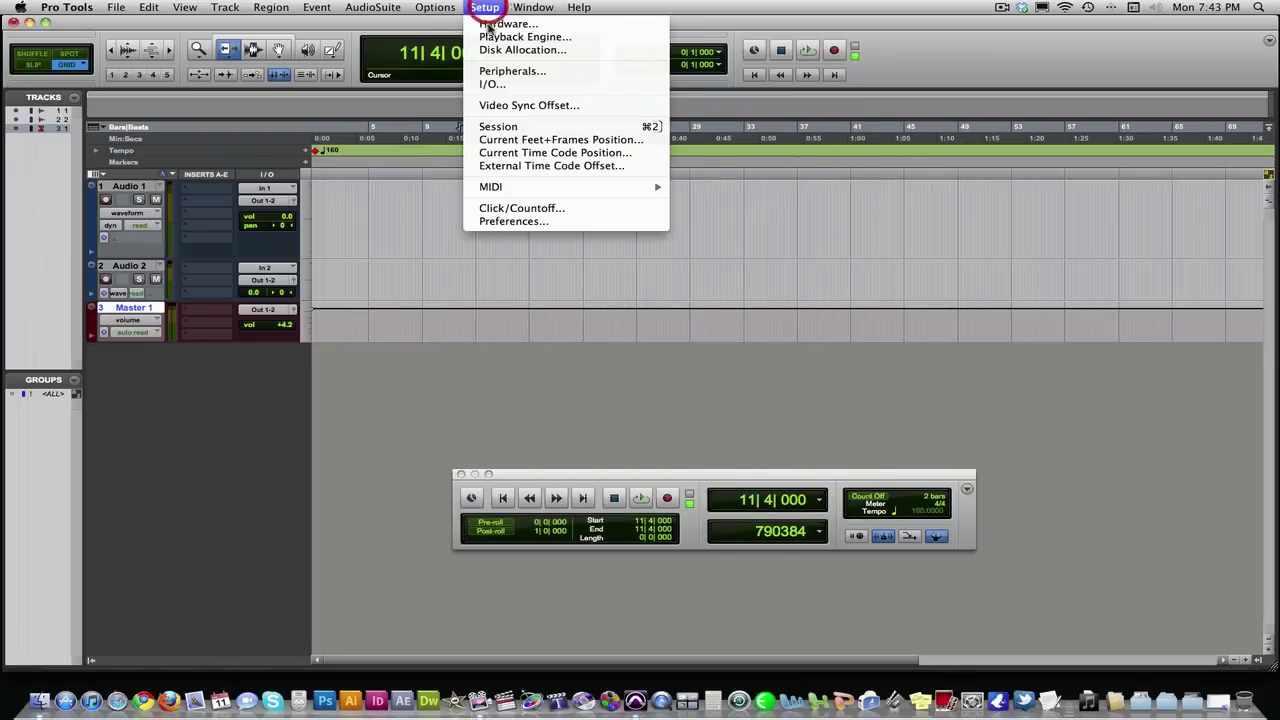
- Show I/O Setup's Input paths In 1-2 to In 7-8, moving the dialog down-right
{"action": "left_click", "coordinate": [489, 86]}
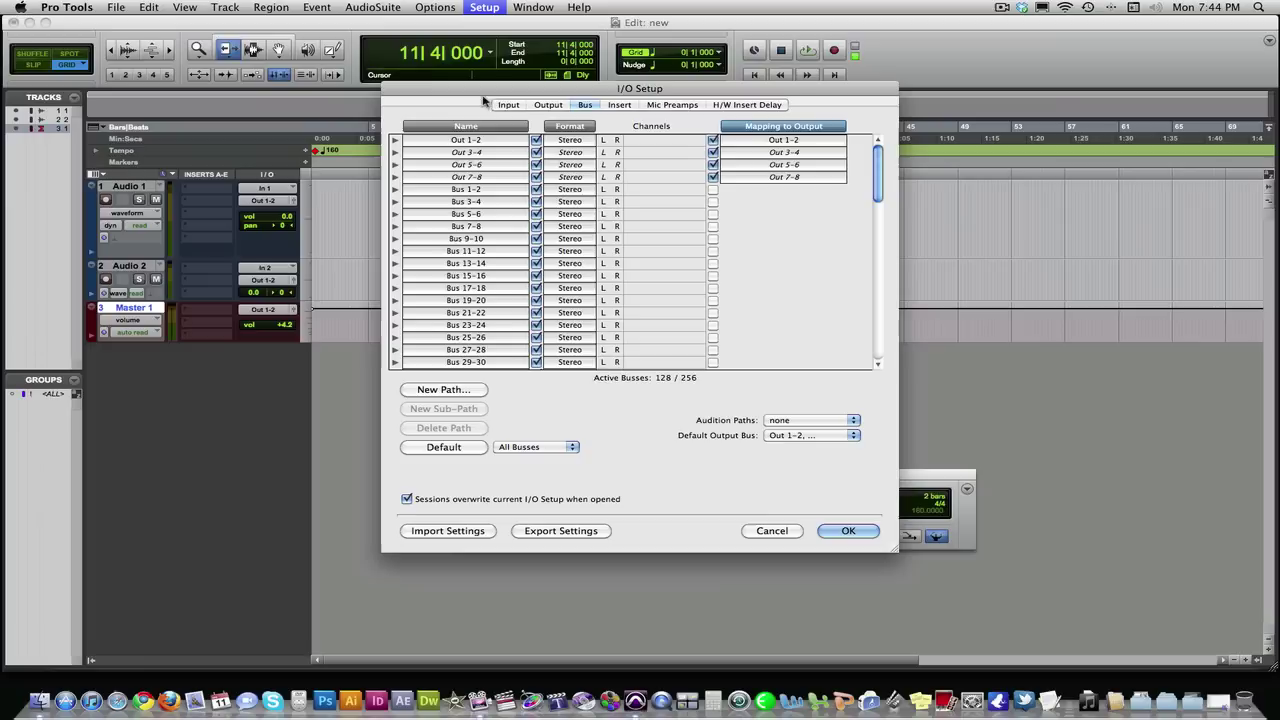
{"action": "left_click", "coordinate": [505, 105]}
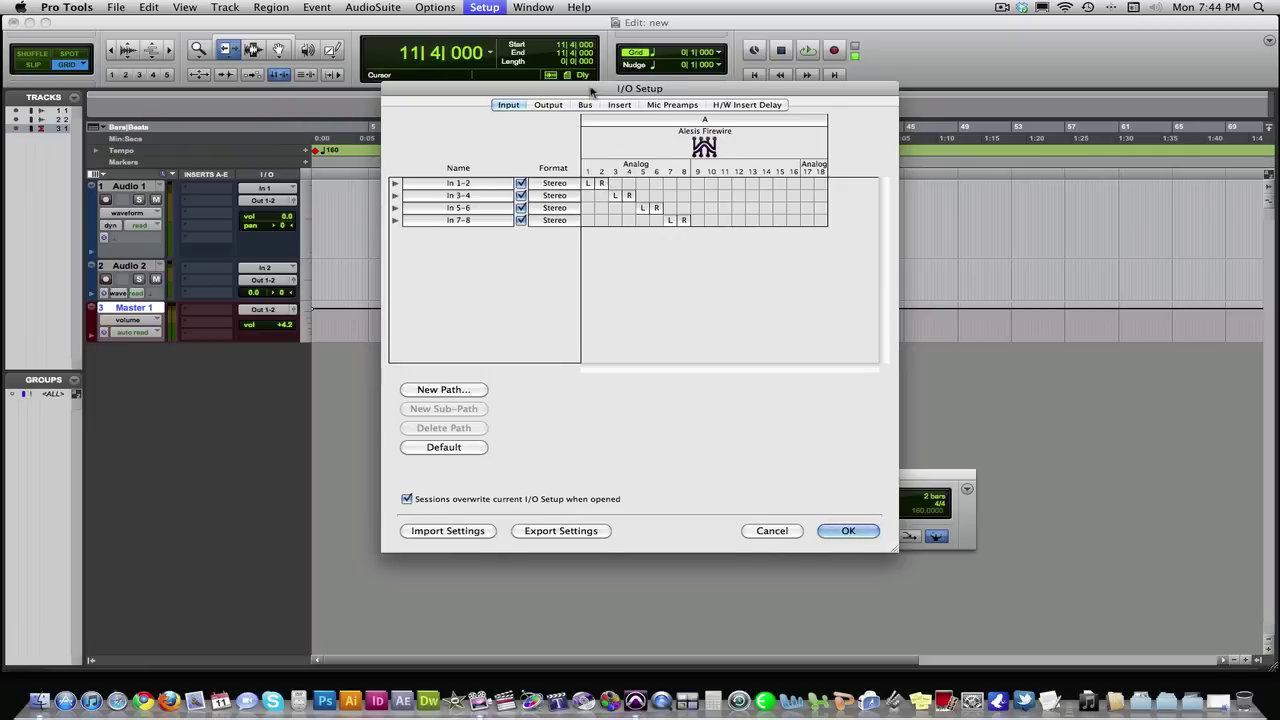
{"action": "left_click_drag", "start_coordinate": [590, 90], "coordinate": [628, 119]}
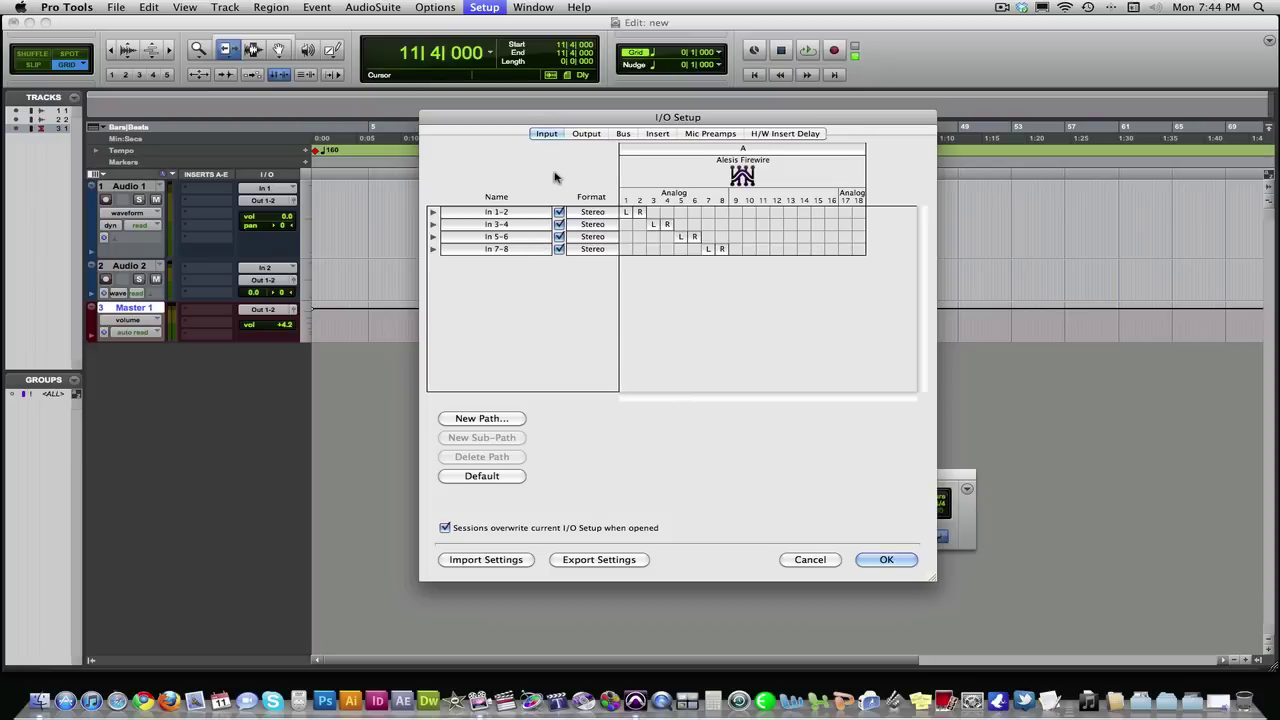
{"action": "left_click_drag", "start_coordinate": [546, 115], "coordinate": [578, 146]}
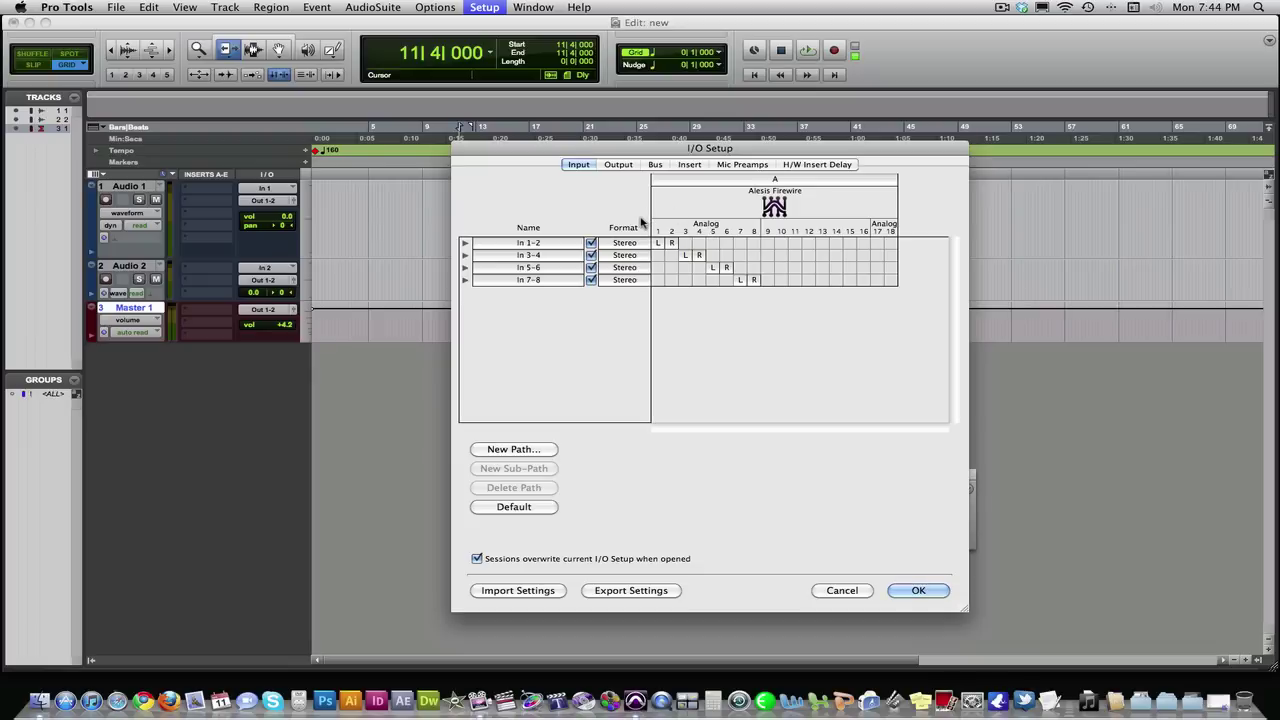
- Close I/O Setup, create a click track, and place the insertion point at 3|4|000
{"action": "left_click", "coordinate": [910, 591]}
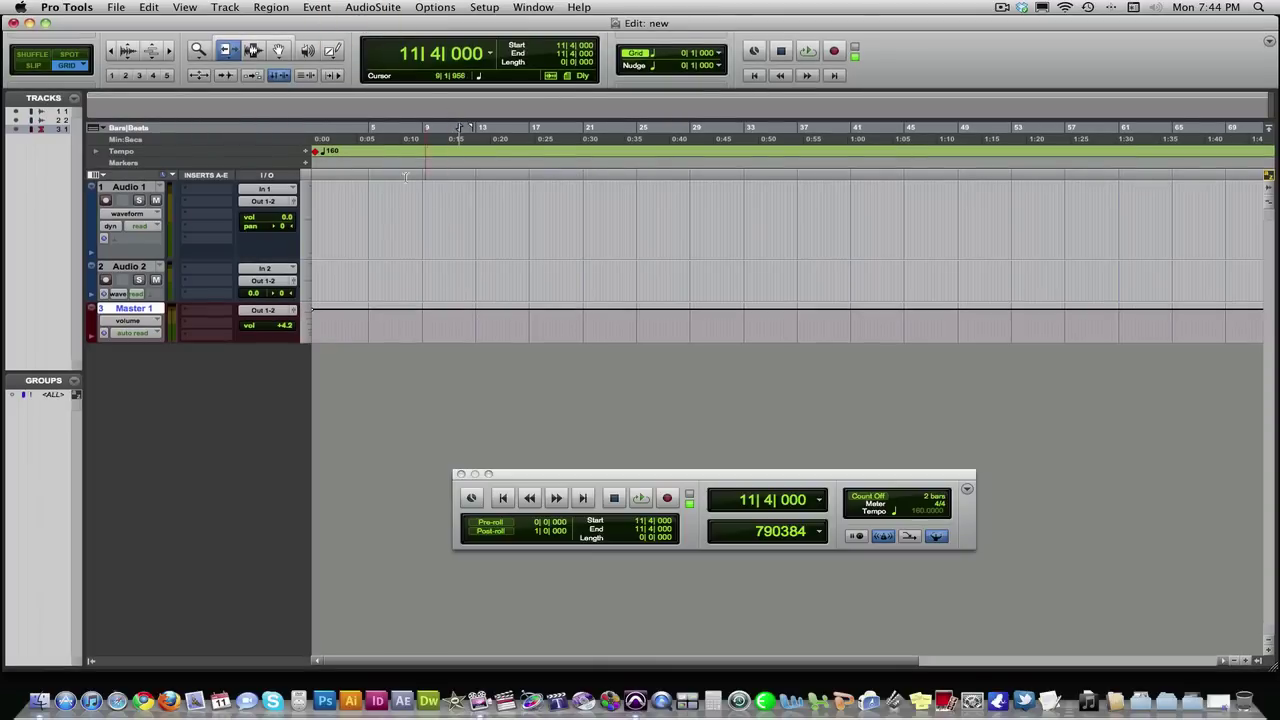
{"action": "left_click", "coordinate": [227, 7]}
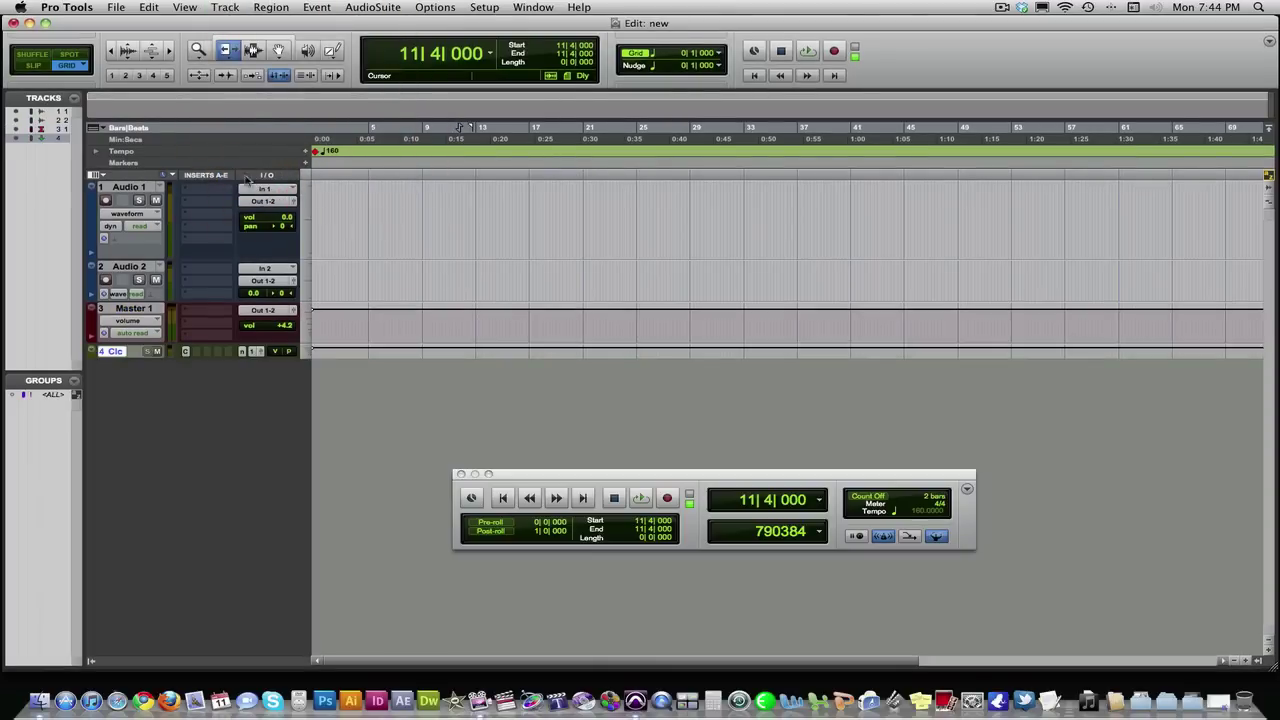
{"action": "left_click", "coordinate": [318, 152]}
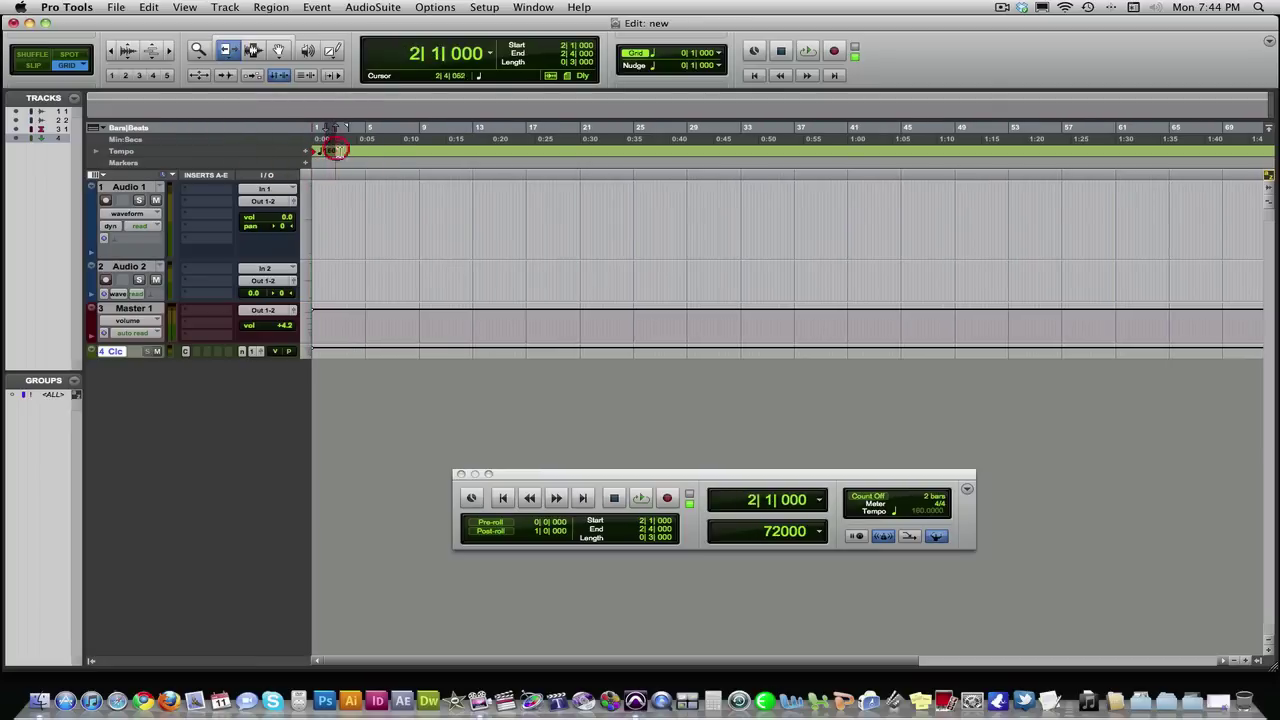
{"action": "left_click", "coordinate": [346, 148]}
{"action": "left_click", "coordinate": [345, 189]}
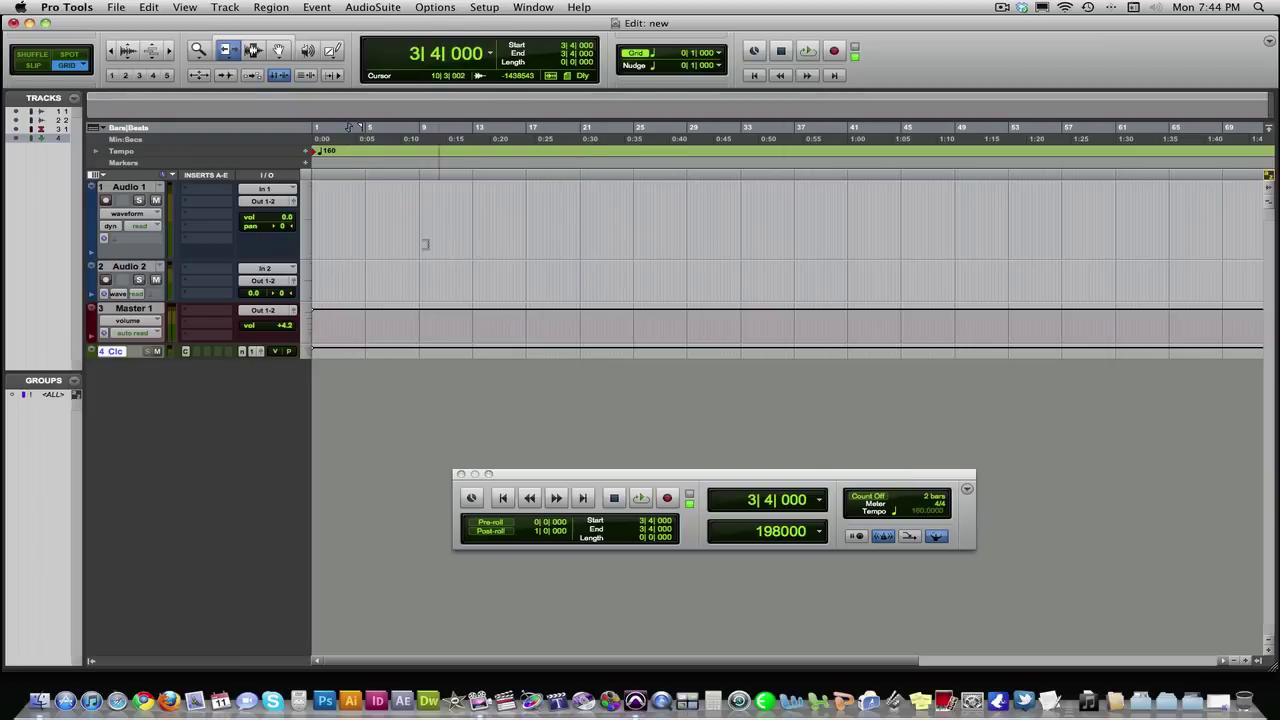
- Check the 160 BPM tempo marker, audition the click, return to start, and save
{"action": "double_click", "coordinate": [318, 152]}
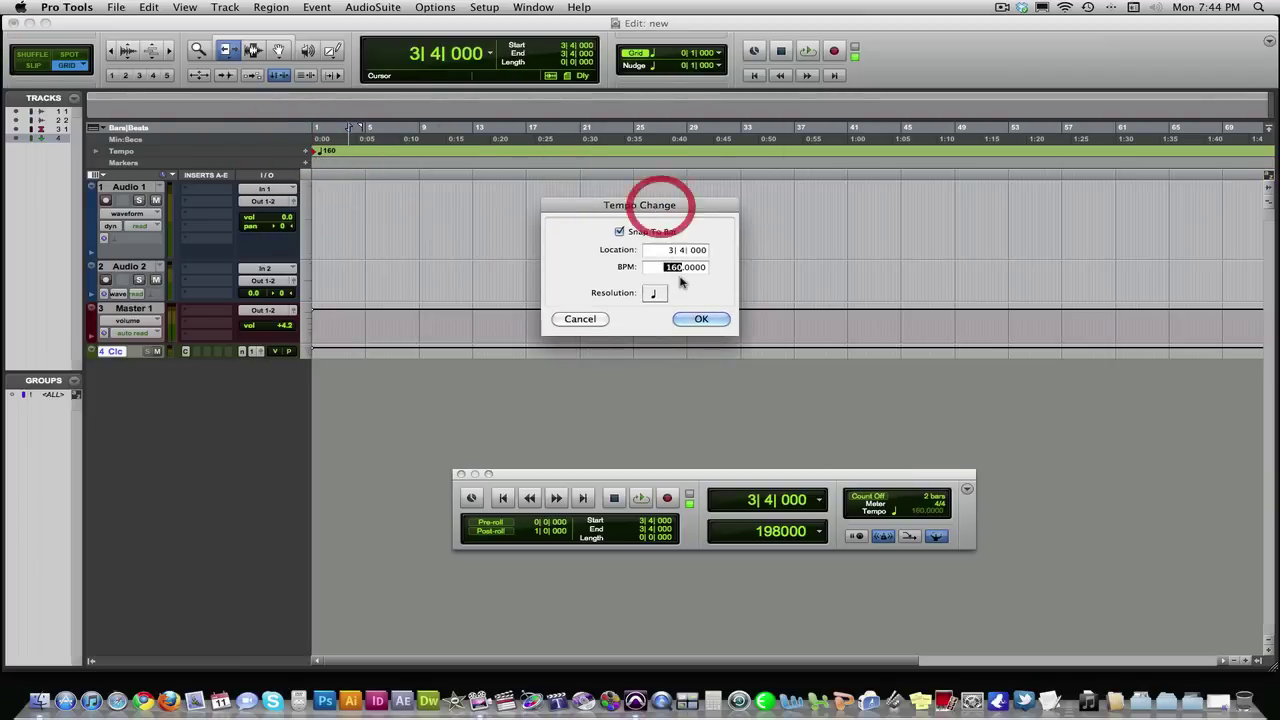
{"action": "left_click", "coordinate": [580, 319]}
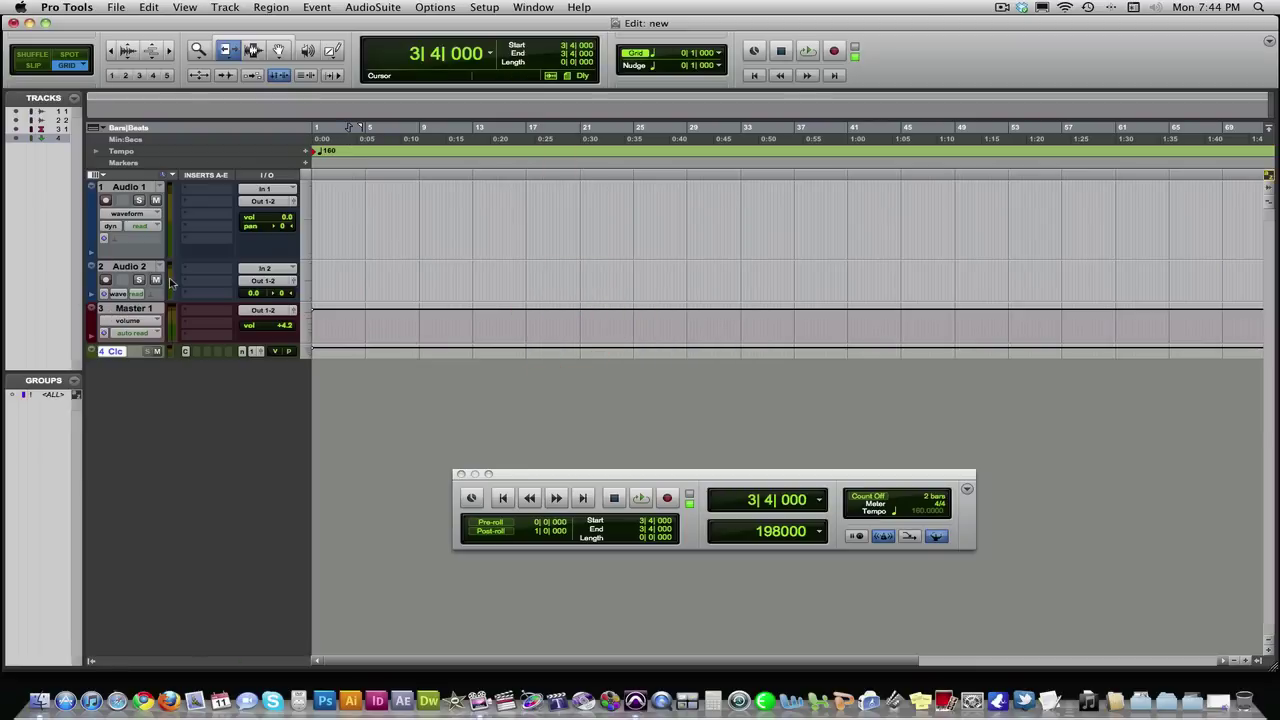
{"action": "key", "text": "space"}
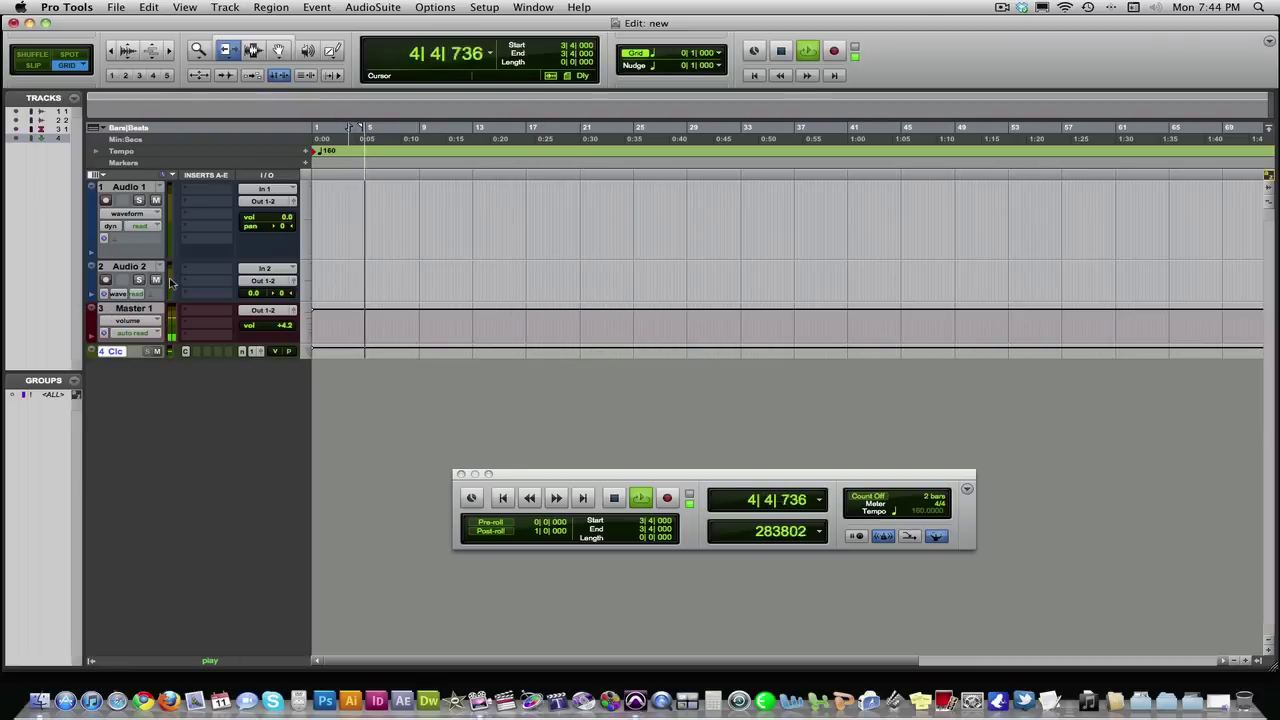
{"action": "key", "text": "space"}
{"action": "key", "text": "Return"}
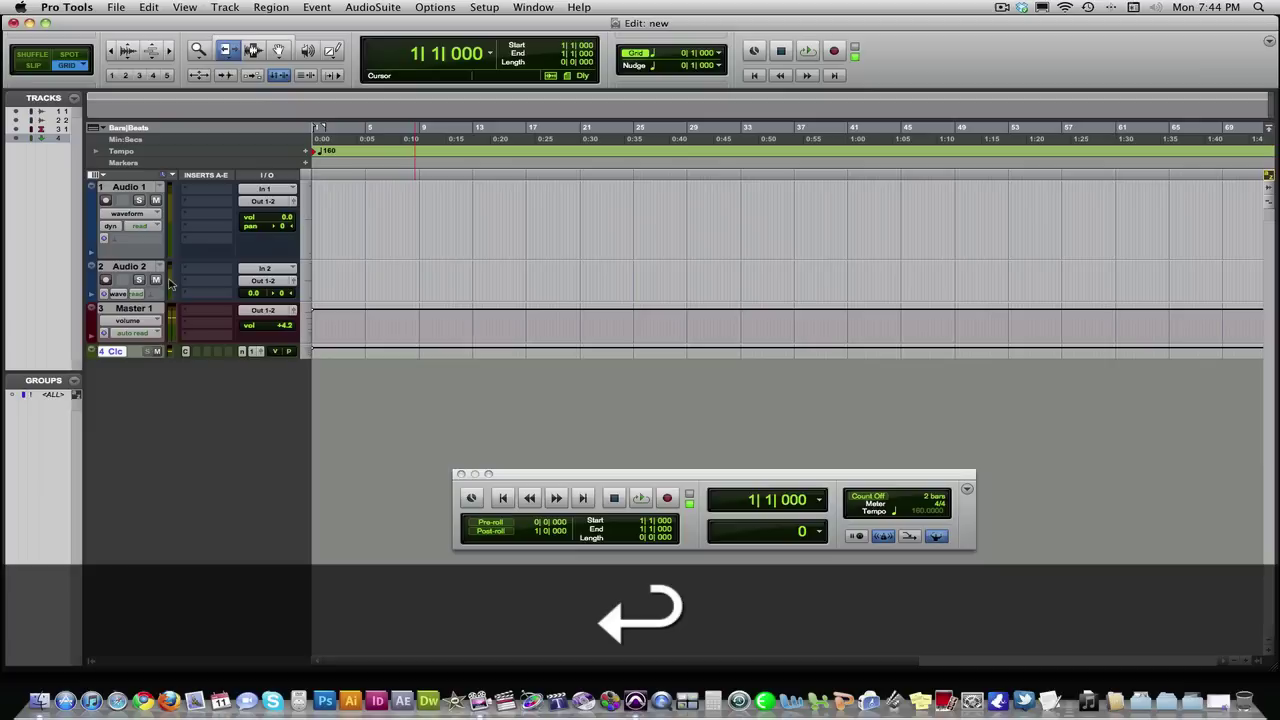
{"action": "key", "text": "super+s"}
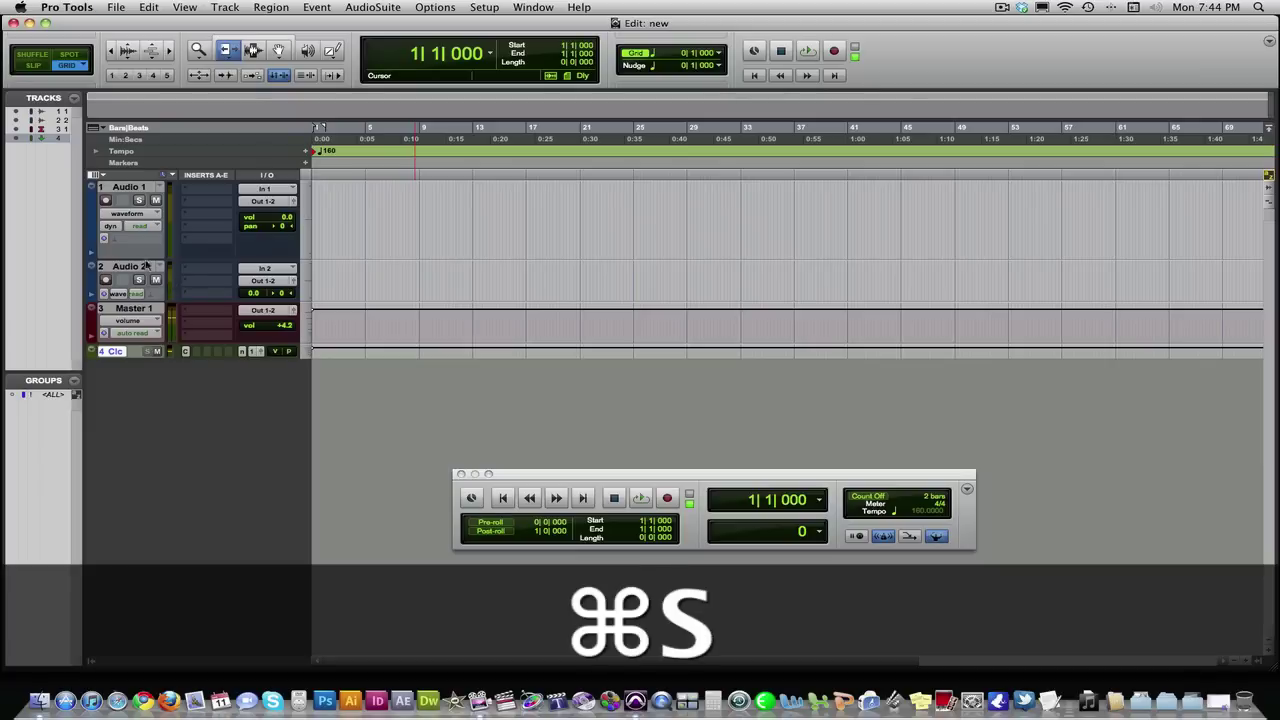
- Route interface In 1 (Mono) into Audio 1 and record-enable that track
{"action": "left_click", "coordinate": [256, 190]}
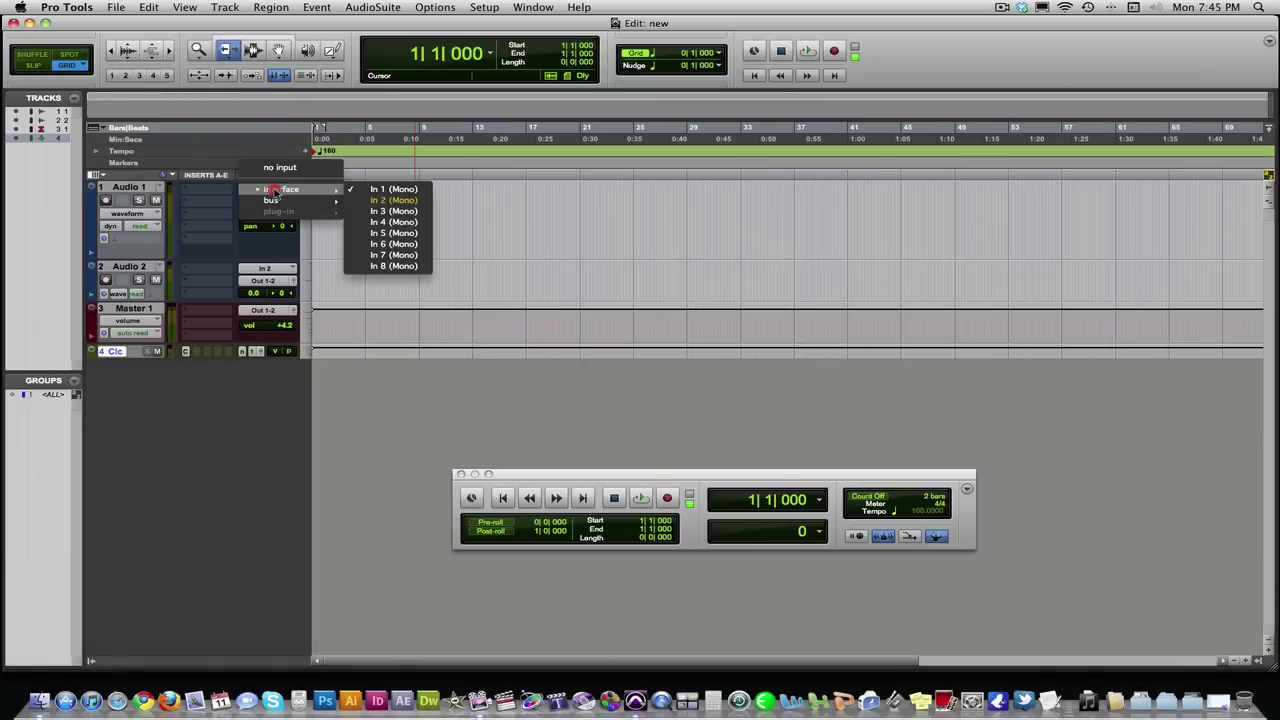
{"action": "left_click", "coordinate": [391, 190]}
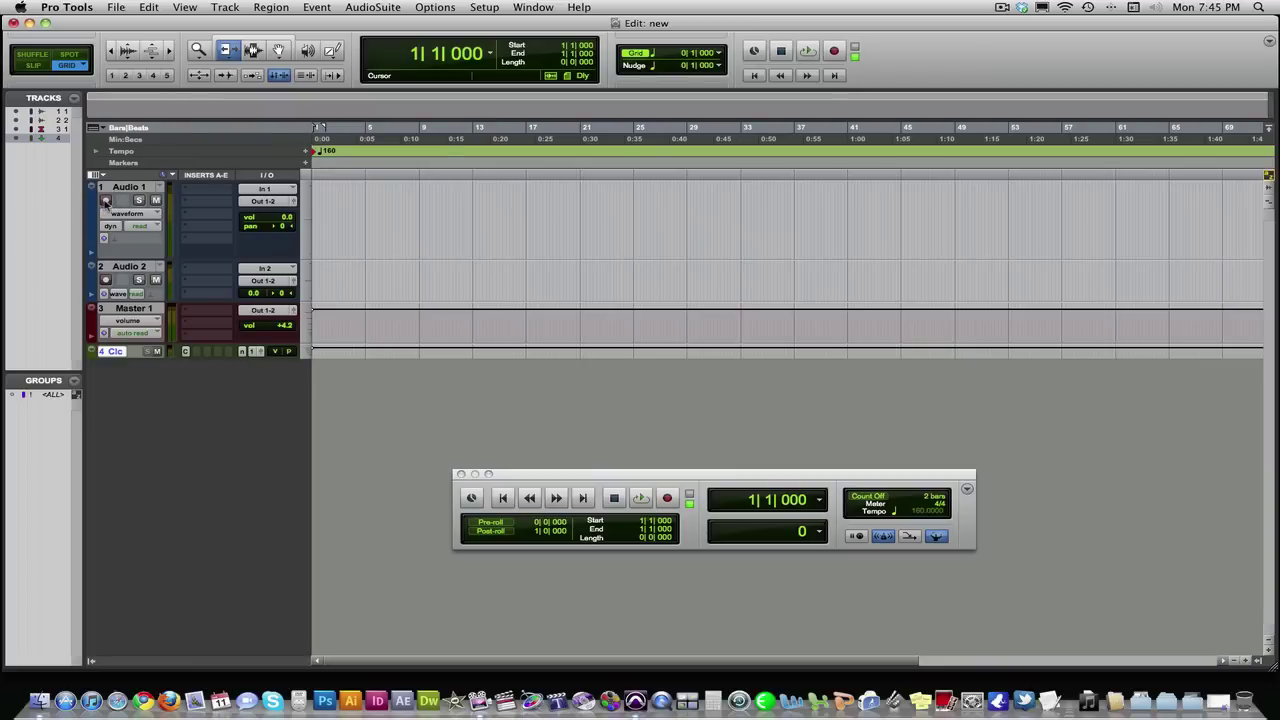
{"action": "left_click", "coordinate": [105, 201]}
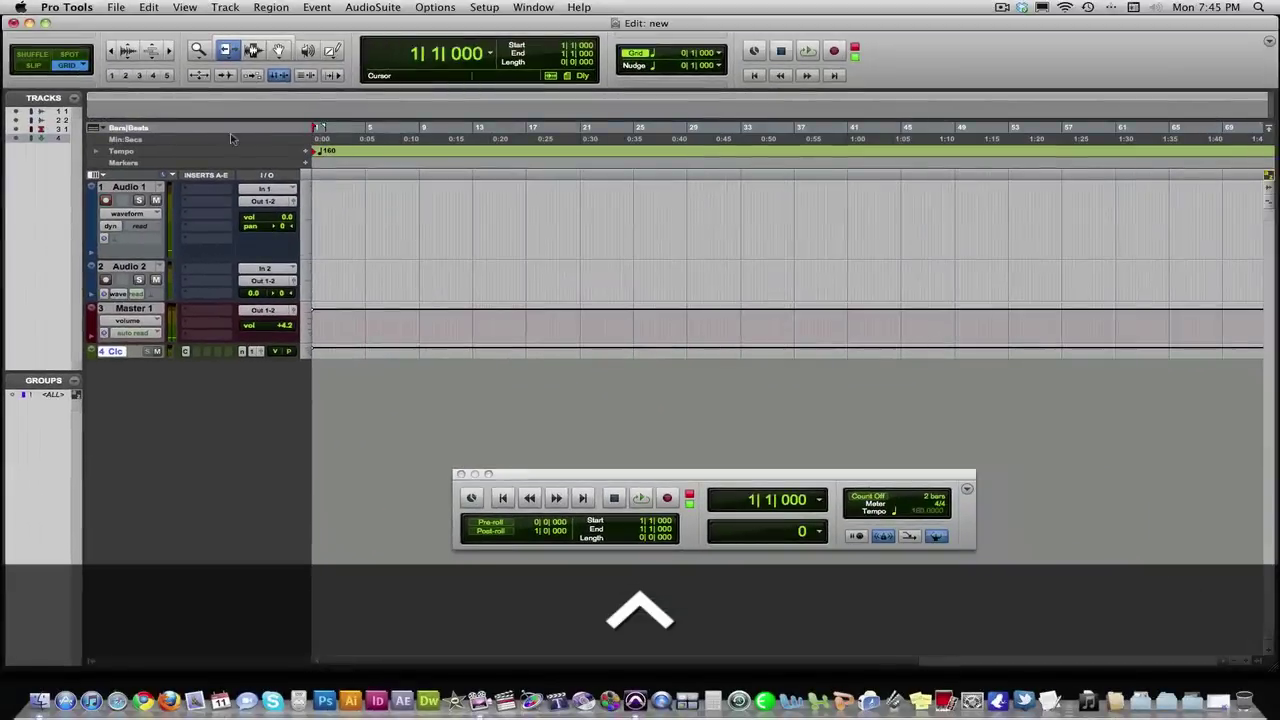
- Select the Smart Tool, arm the transport, and record a take on Audio 1 to about bar 18
{"action": "left_click", "coordinate": [228, 40]}
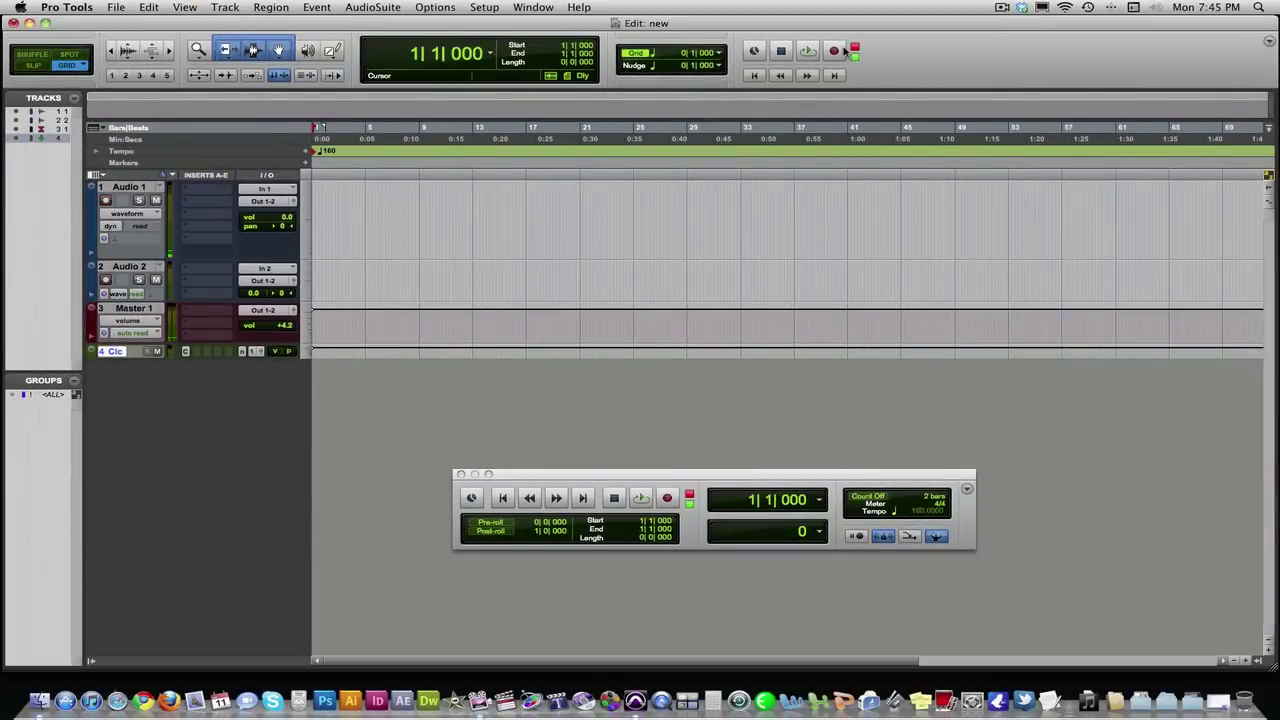
{"action": "left_click", "coordinate": [835, 51]}
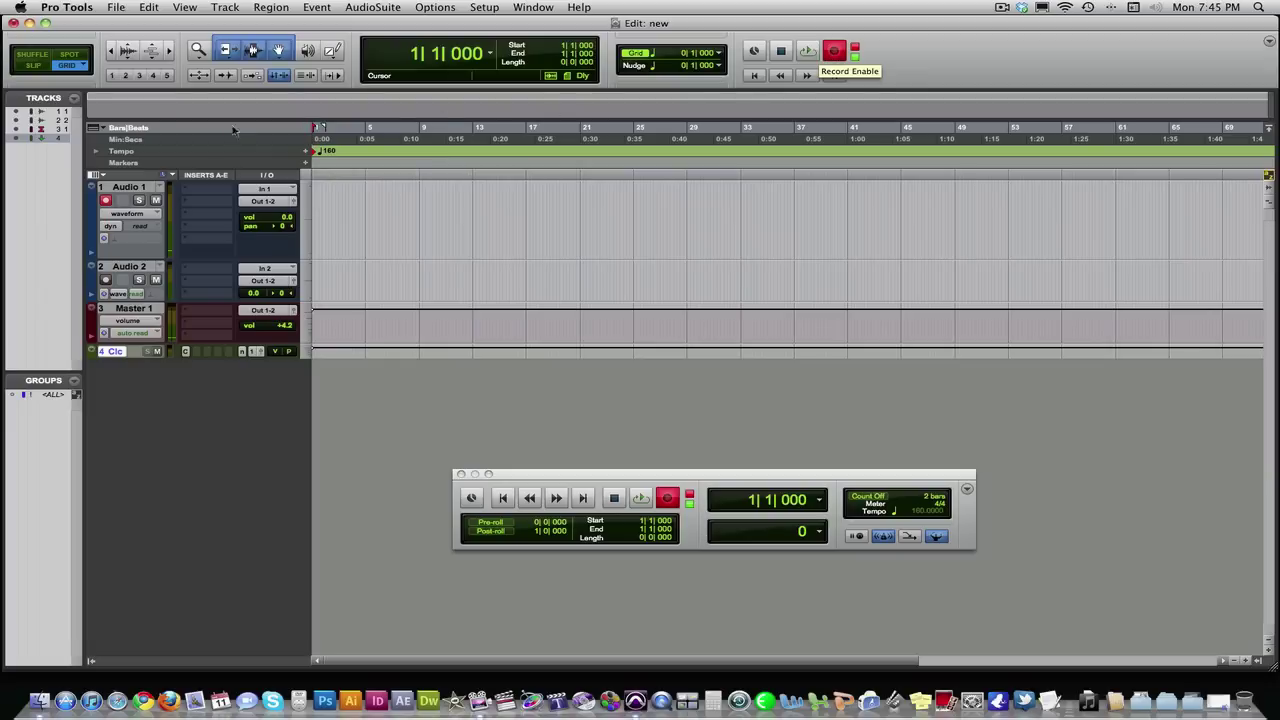
{"action": "left_click", "coordinate": [106, 281]}
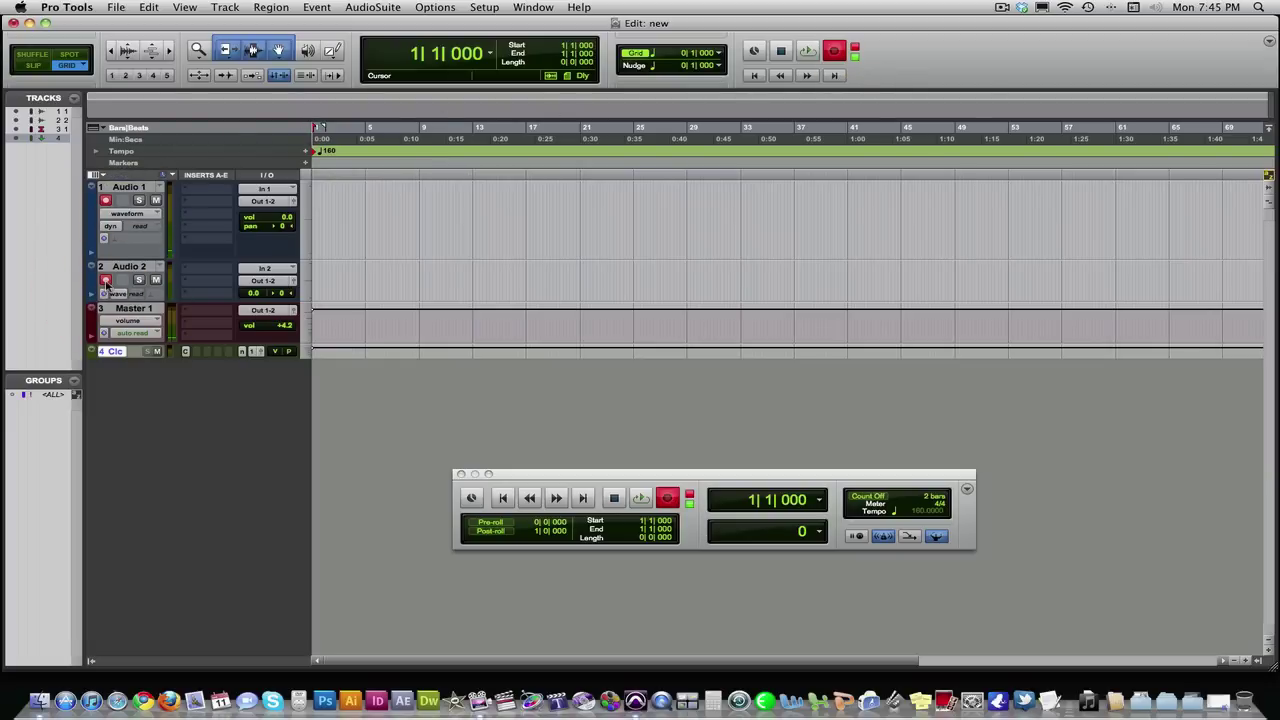
{"action": "left_click", "coordinate": [106, 281]}
{"action": "left_click", "coordinate": [808, 52]}
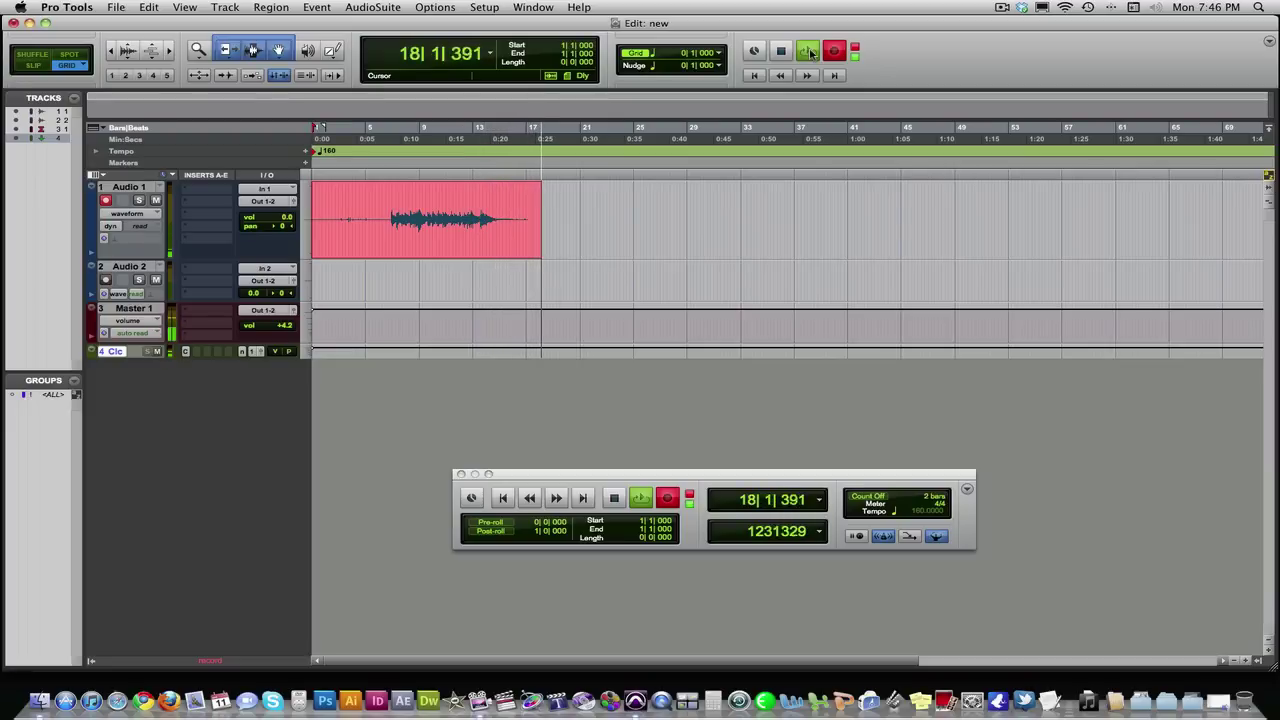
- Stop recording to keep the take Audio 1_01 and zoom in on the clip
{"action": "left_click", "coordinate": [809, 51]}
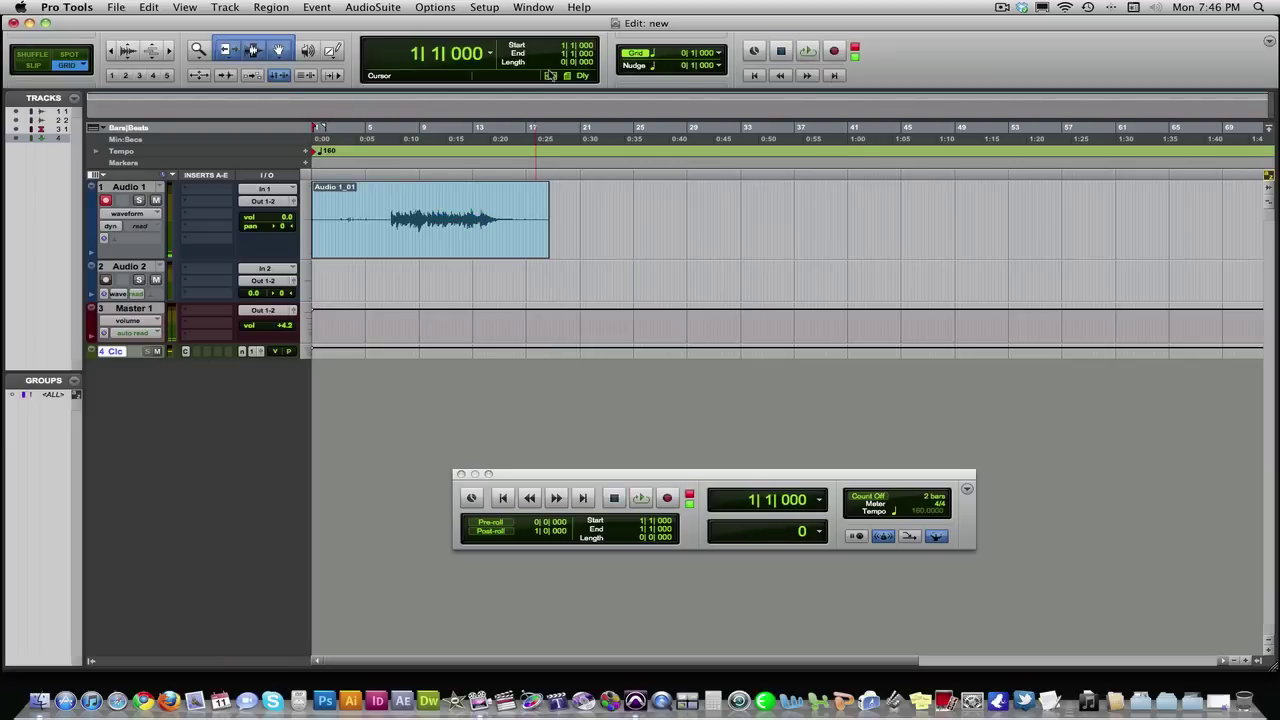
{"action": "left_click", "coordinate": [385, 202]}
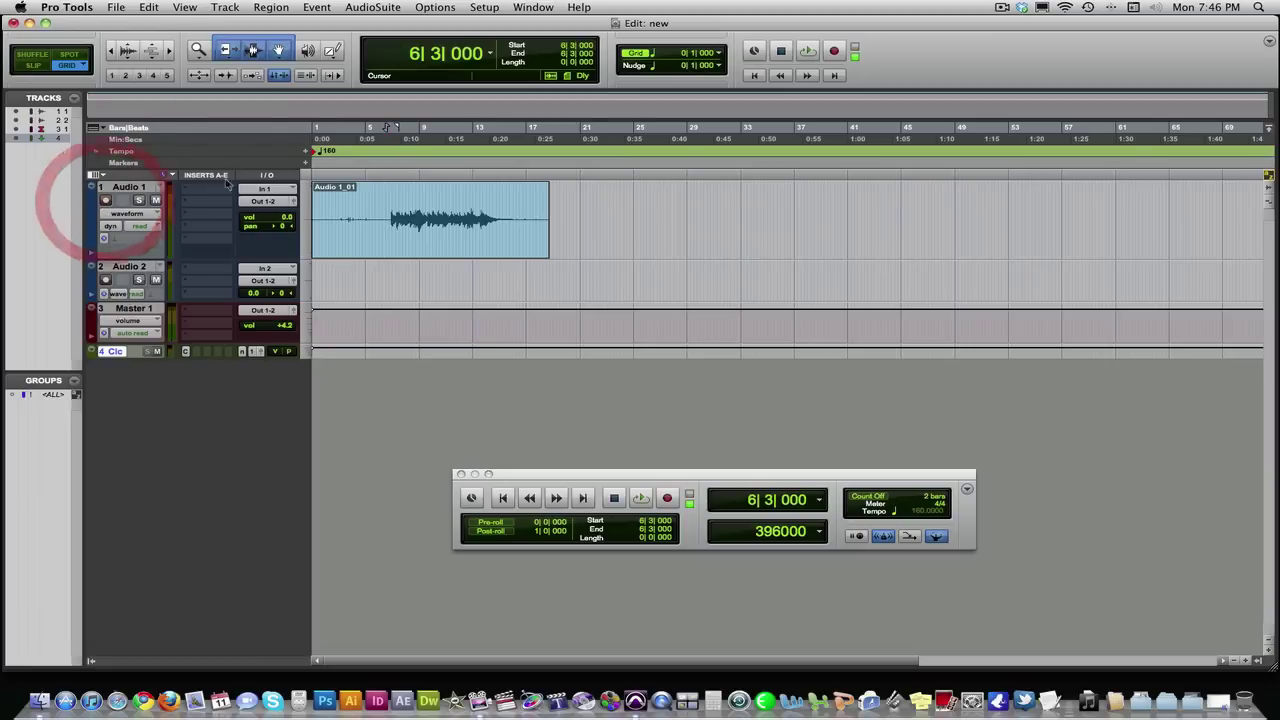
{"action": "left_click", "coordinate": [168, 50]}
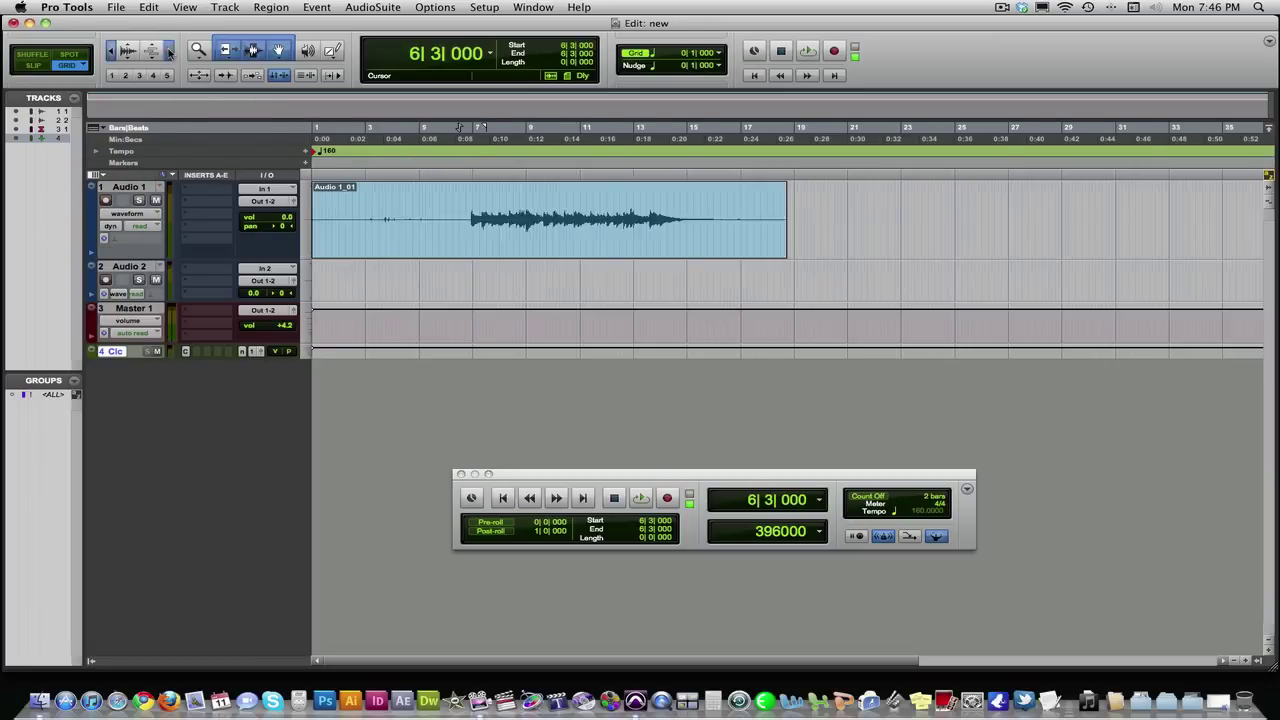
{"action": "left_click", "coordinate": [168, 50]}
- Play back the clip, mute the click track, and mark 6|4|000 where playing begins
{"action": "key", "text": "space"}
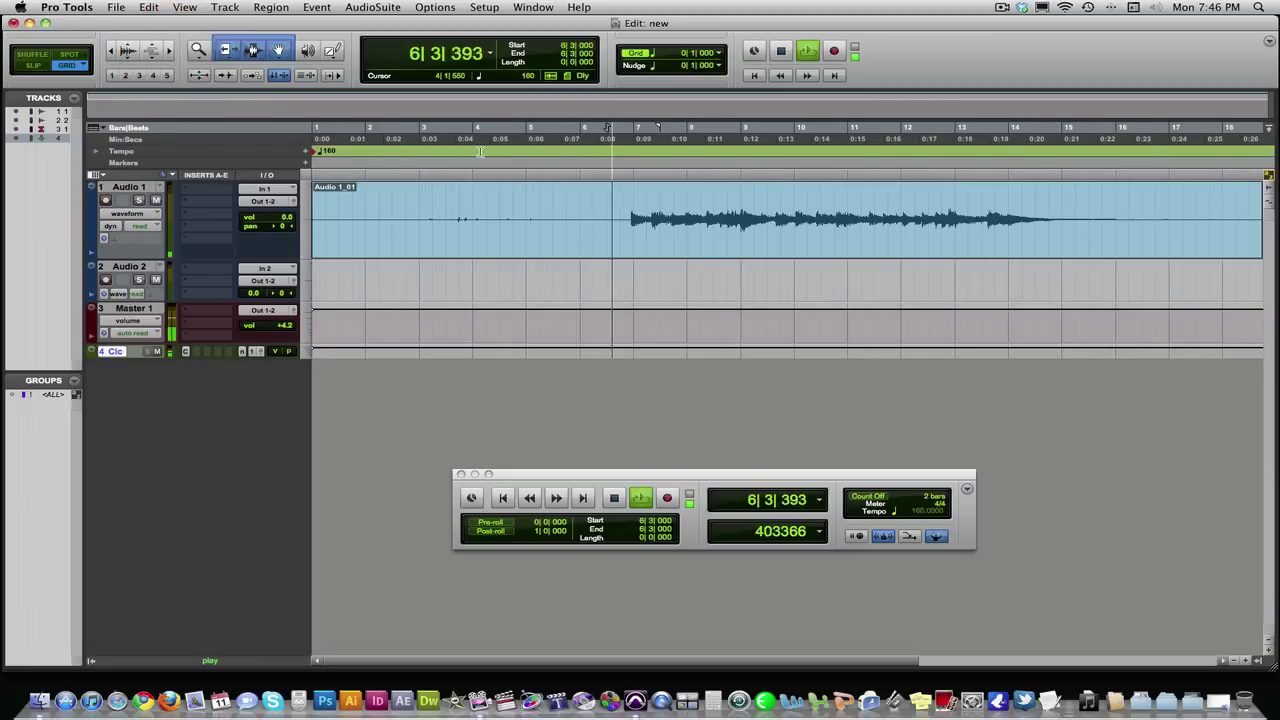
{"action": "left_click", "coordinate": [157, 352]}
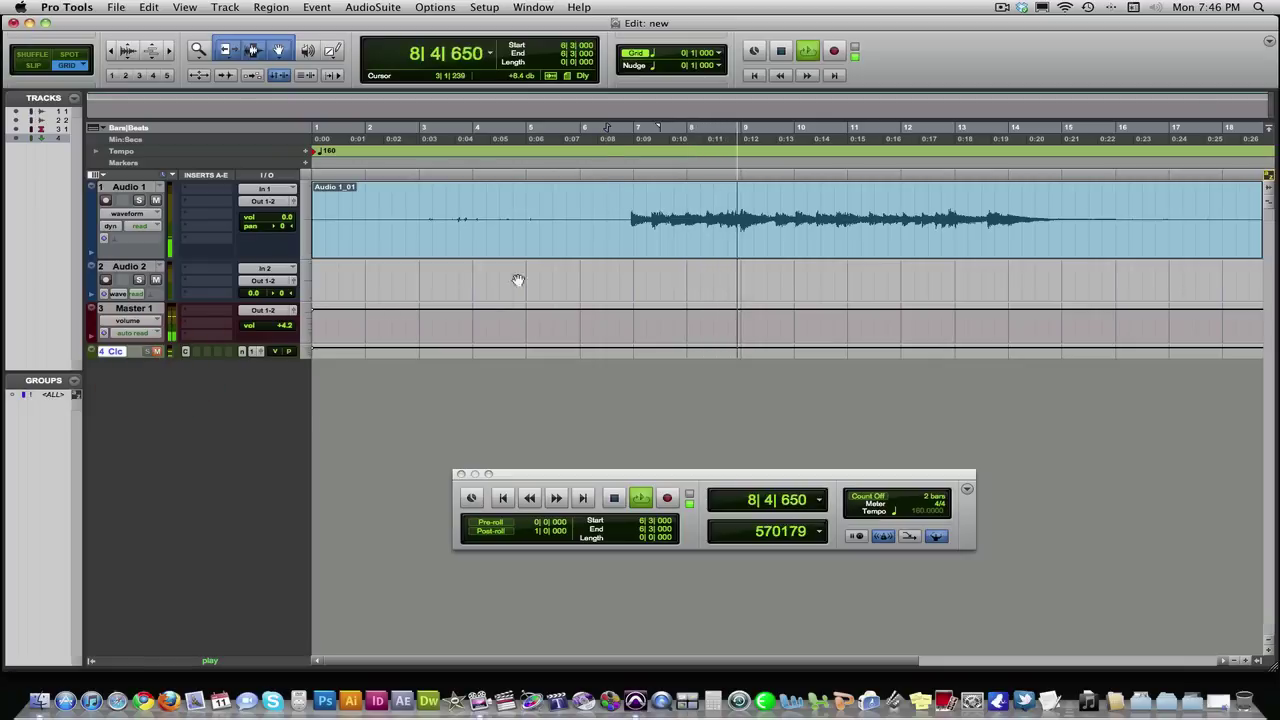
{"action": "key", "text": "space"}
{"action": "left_click", "coordinate": [622, 217]}
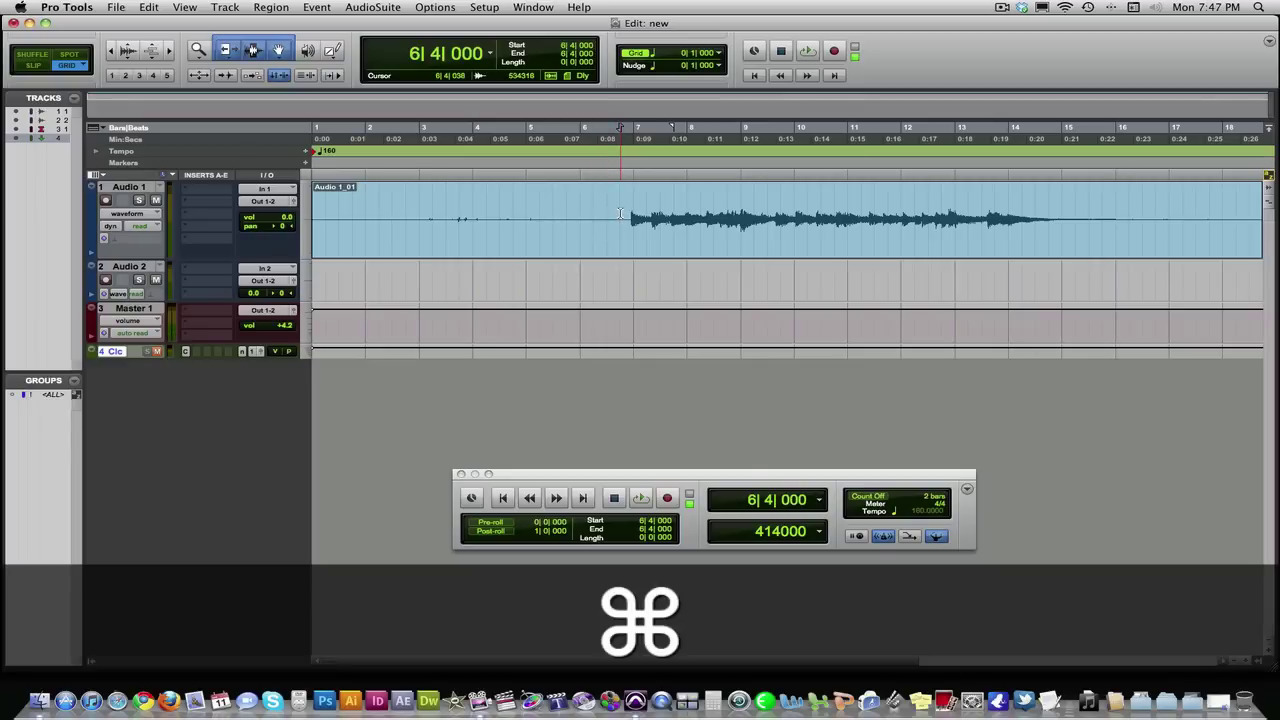
- Split the Audio 1 clip at 6|4 and delete the silent opening part Audio 1_01-01
{"action": "key", "text": "super+e"}
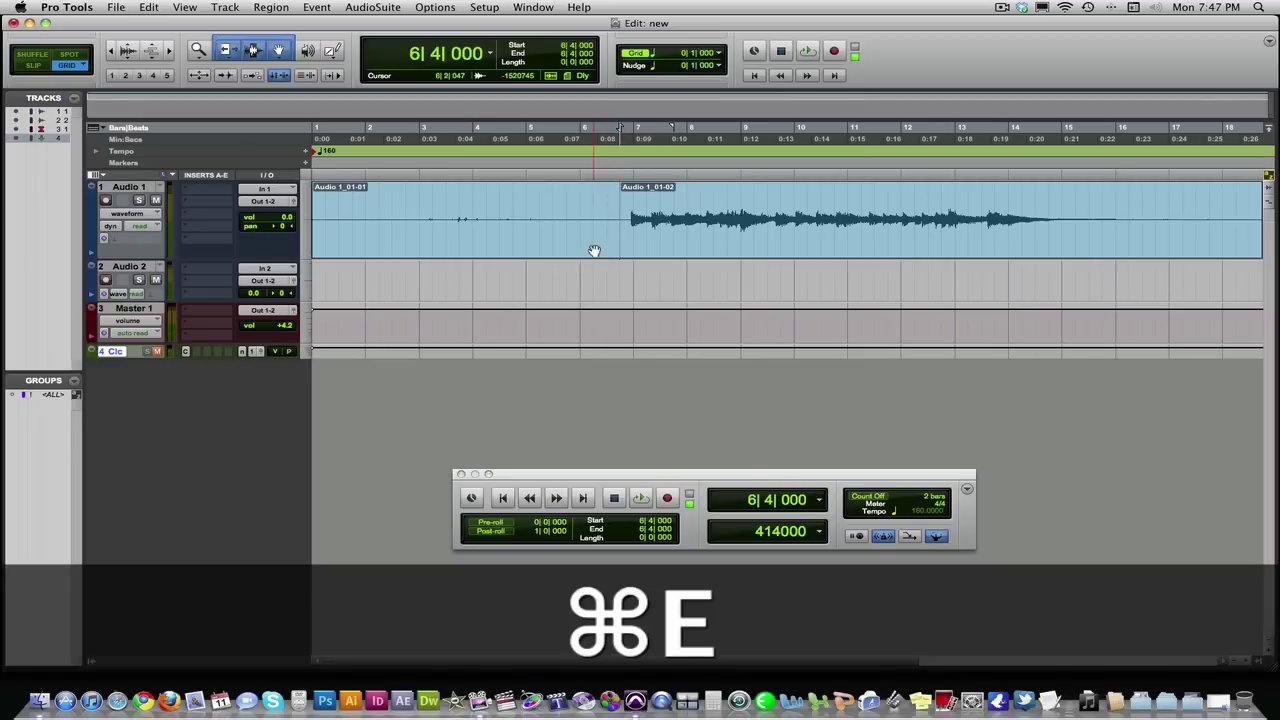
{"action": "left_click", "coordinate": [594, 250]}
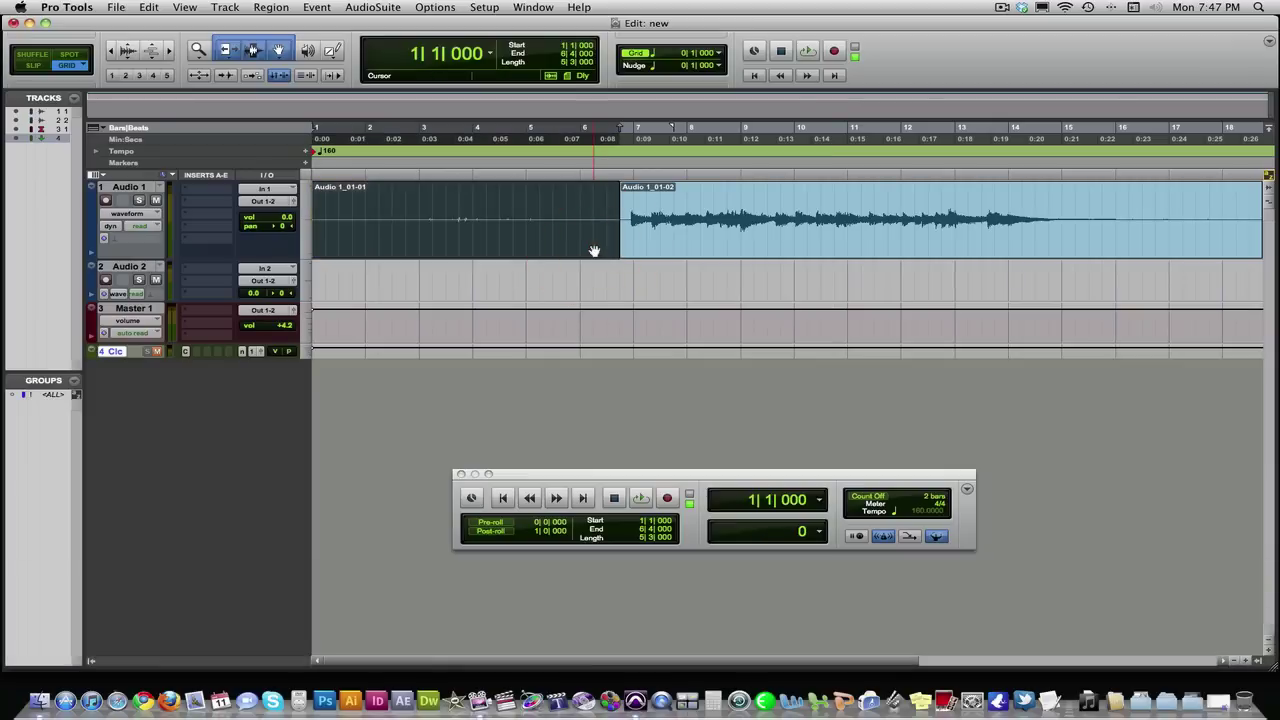
{"action": "key", "text": "Delete"}
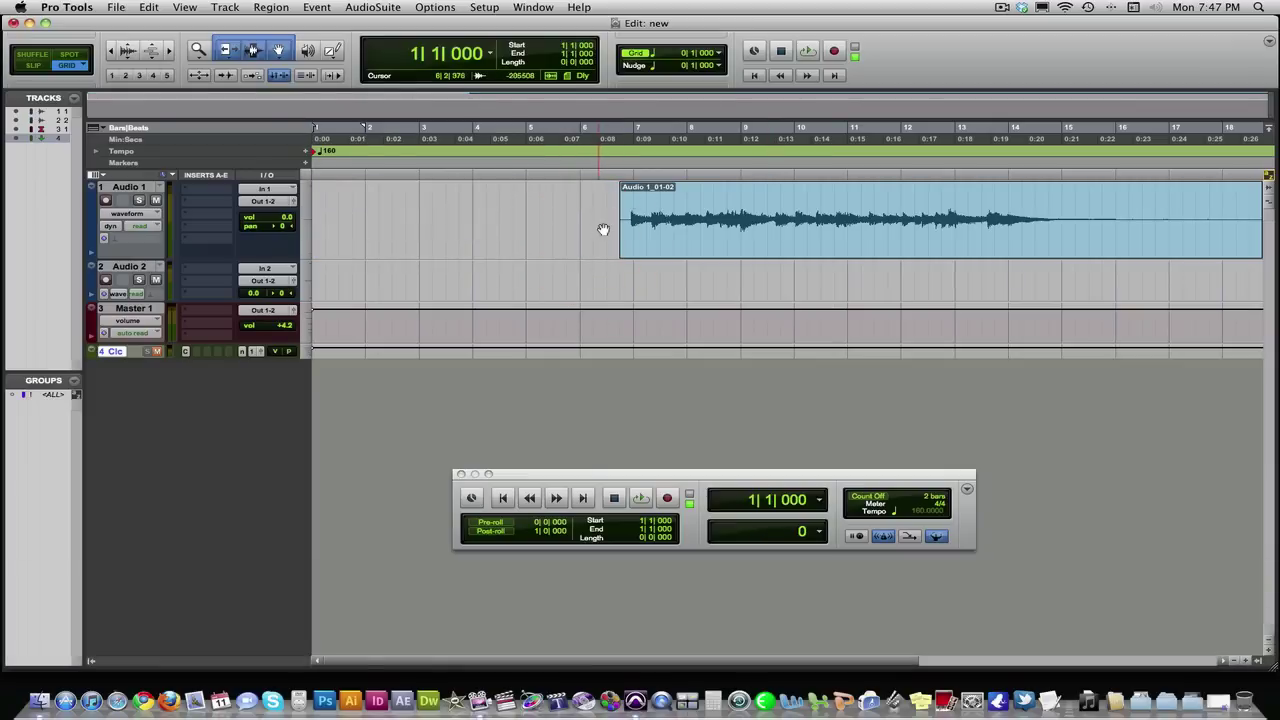
- Trim Audio 1_01-02's end back to bar 17|1, adding a fade-out and a short fade-in
{"action": "left_click", "coordinate": [1095, 238]}
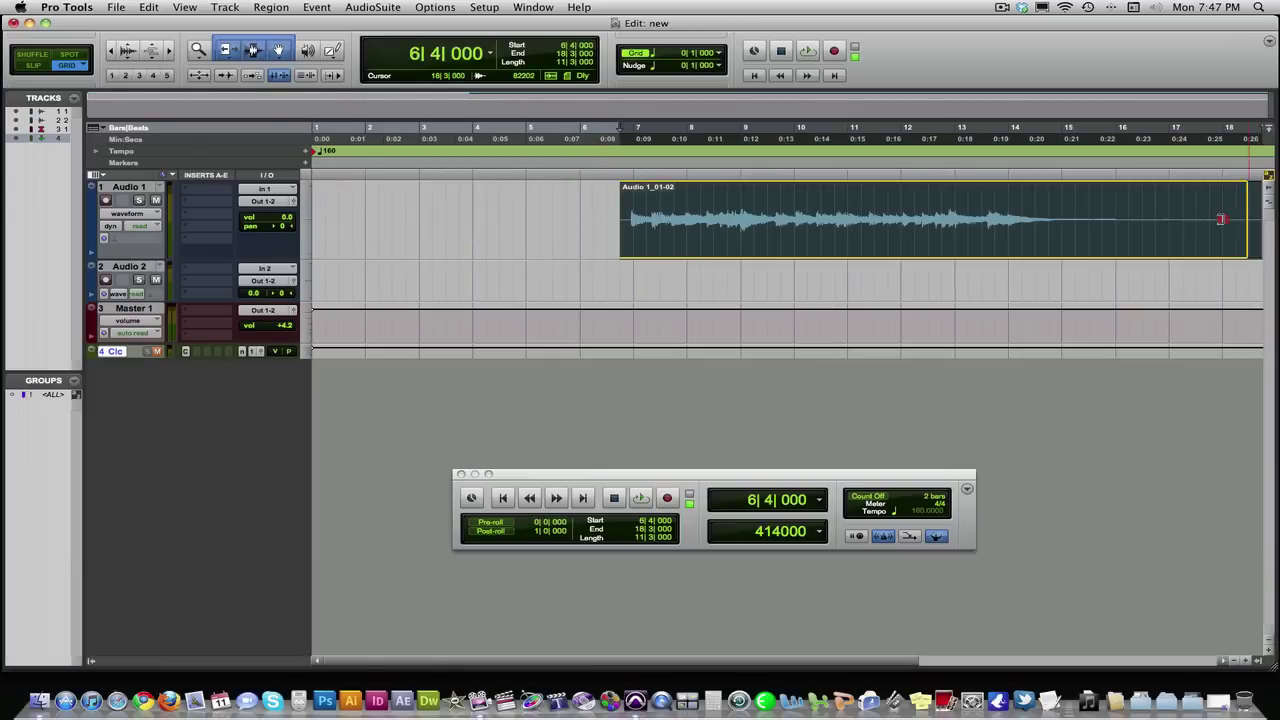
{"action": "left_click_drag", "start_coordinate": [1184, 220], "coordinate": [1089, 189]}
{"action": "left_click", "coordinate": [1182, 196]}
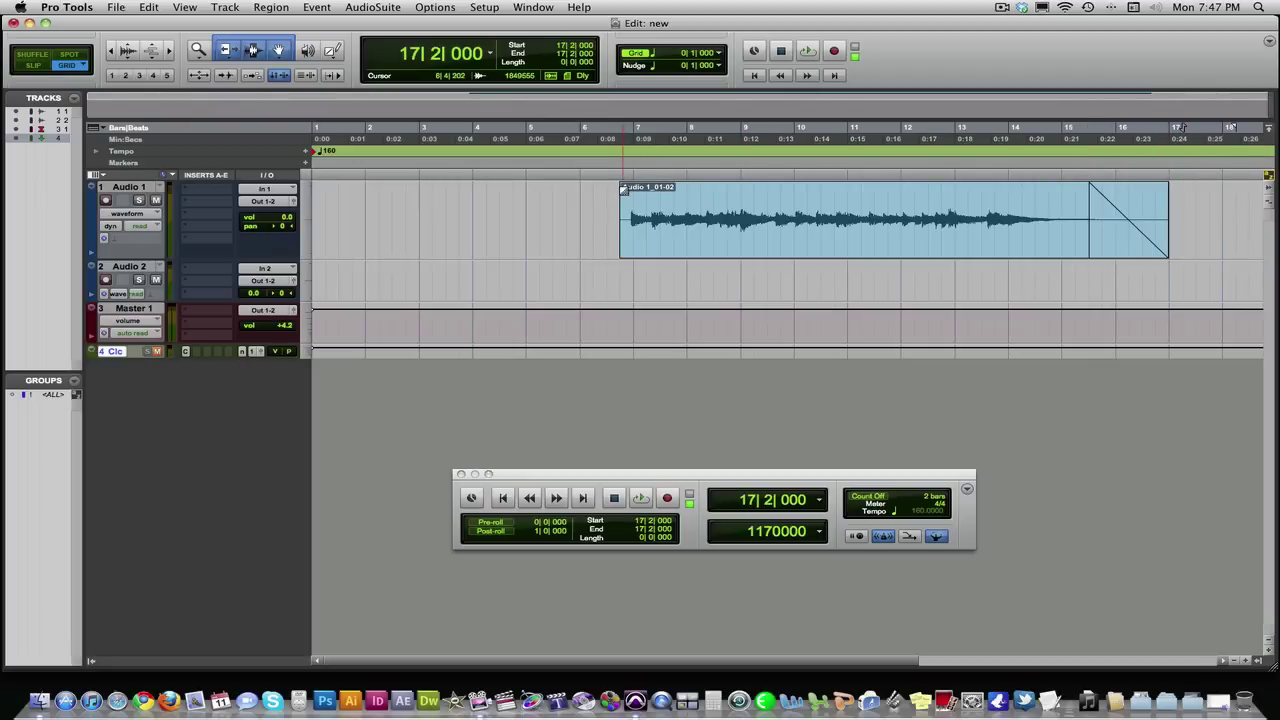
{"action": "left_click_drag", "start_coordinate": [622, 186], "coordinate": [633, 186]}
{"action": "left_click", "coordinate": [581, 210]}
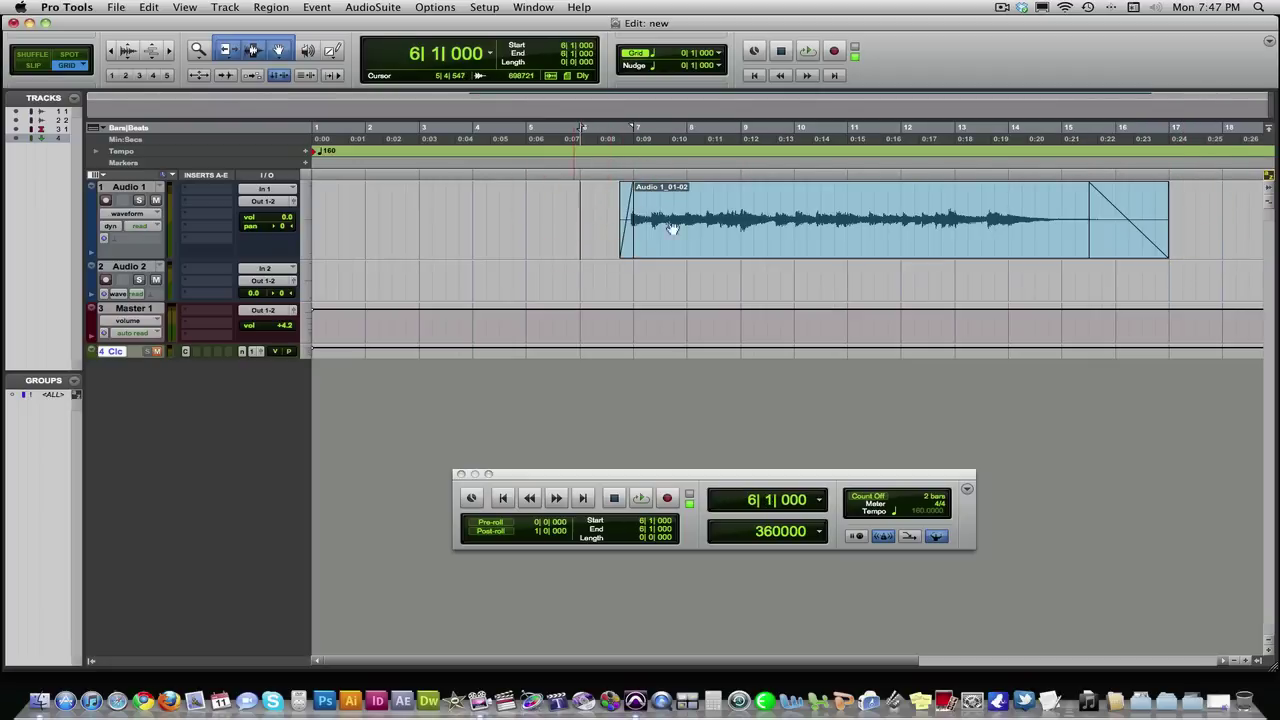
- Switch Audio 2's input to In 1 (Mono), then toggle its record-enable on and back off
{"action": "left_click", "coordinate": [619, 280]}
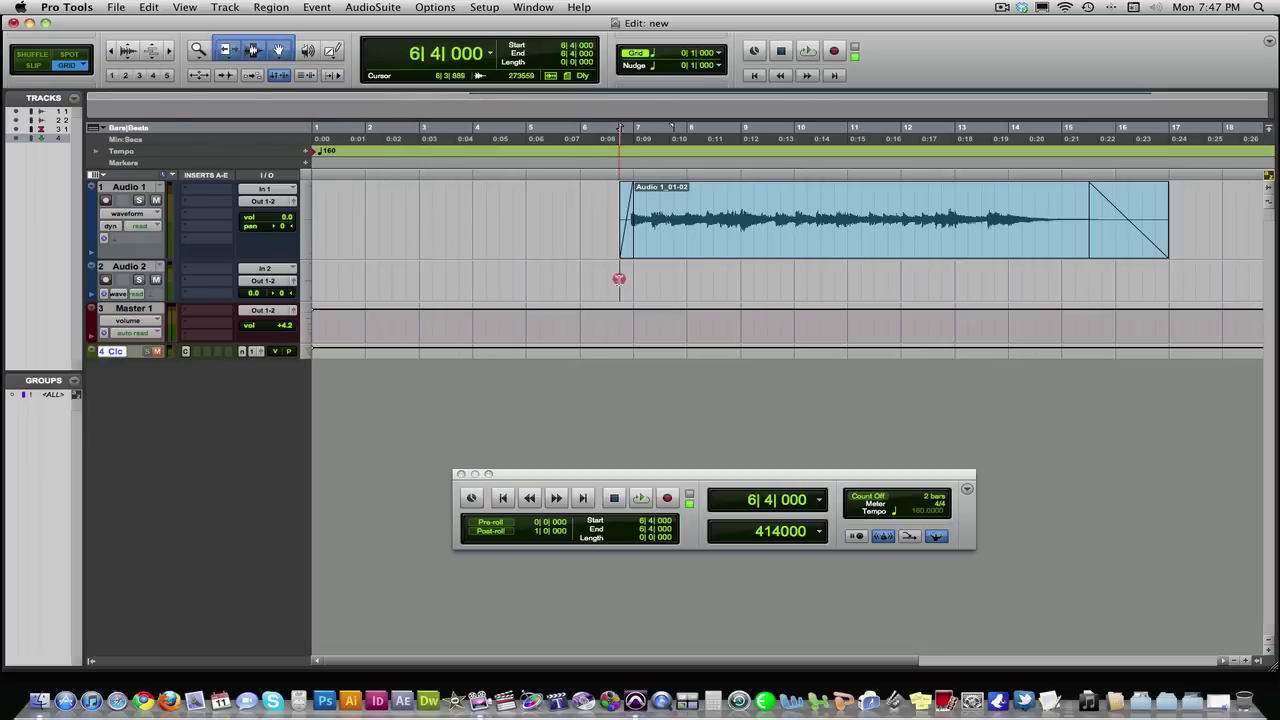
{"action": "left_click", "coordinate": [267, 271]}
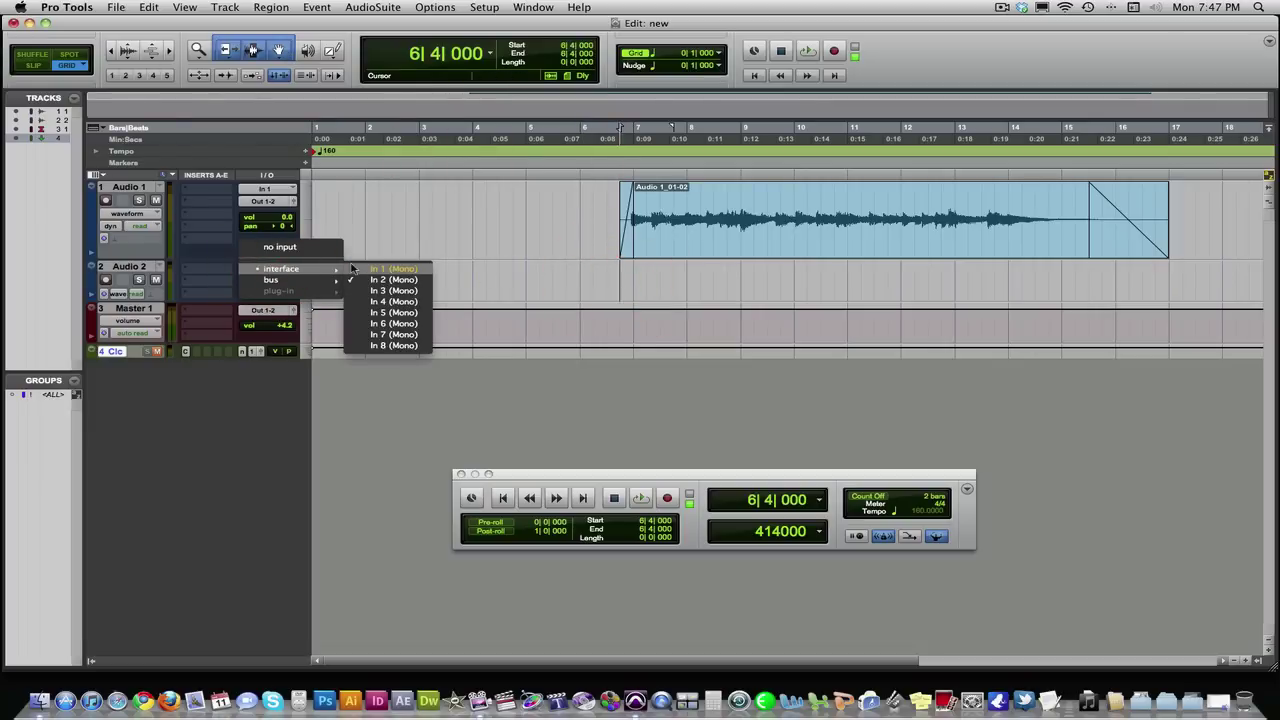
{"action": "left_click", "coordinate": [362, 268]}
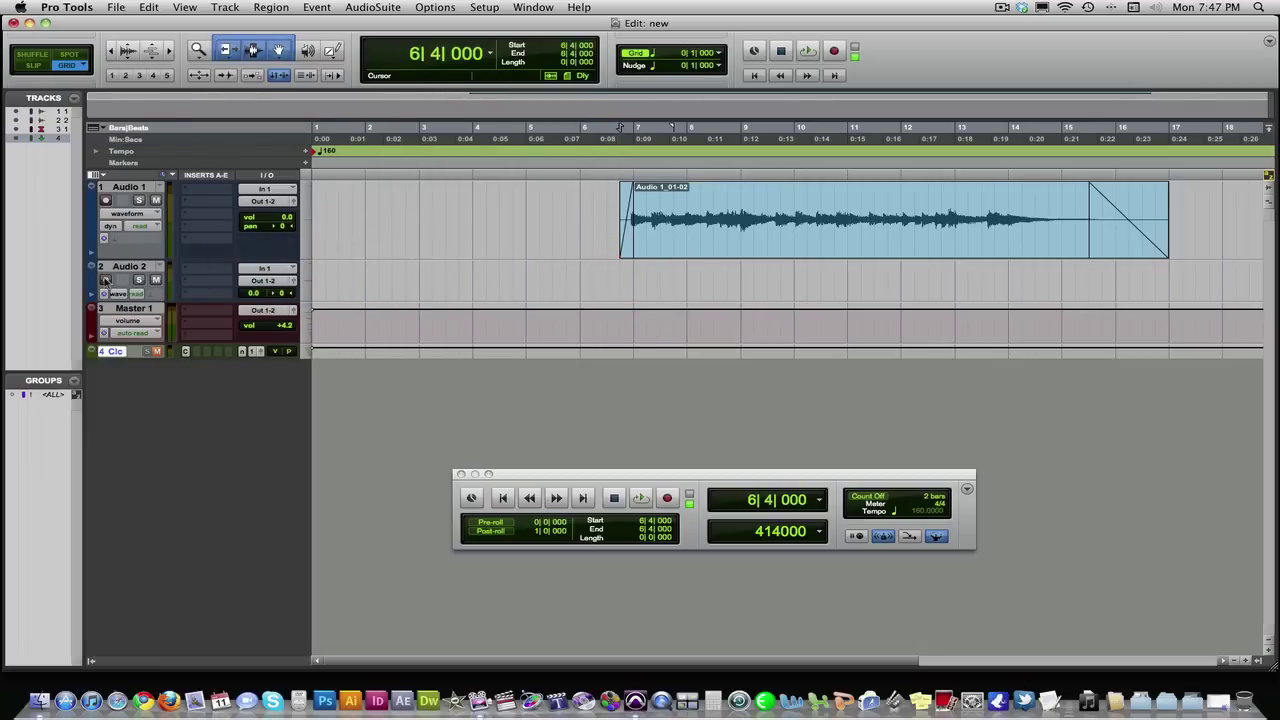
{"action": "left_click", "coordinate": [105, 280]}
{"action": "left_click", "coordinate": [141, 269]}
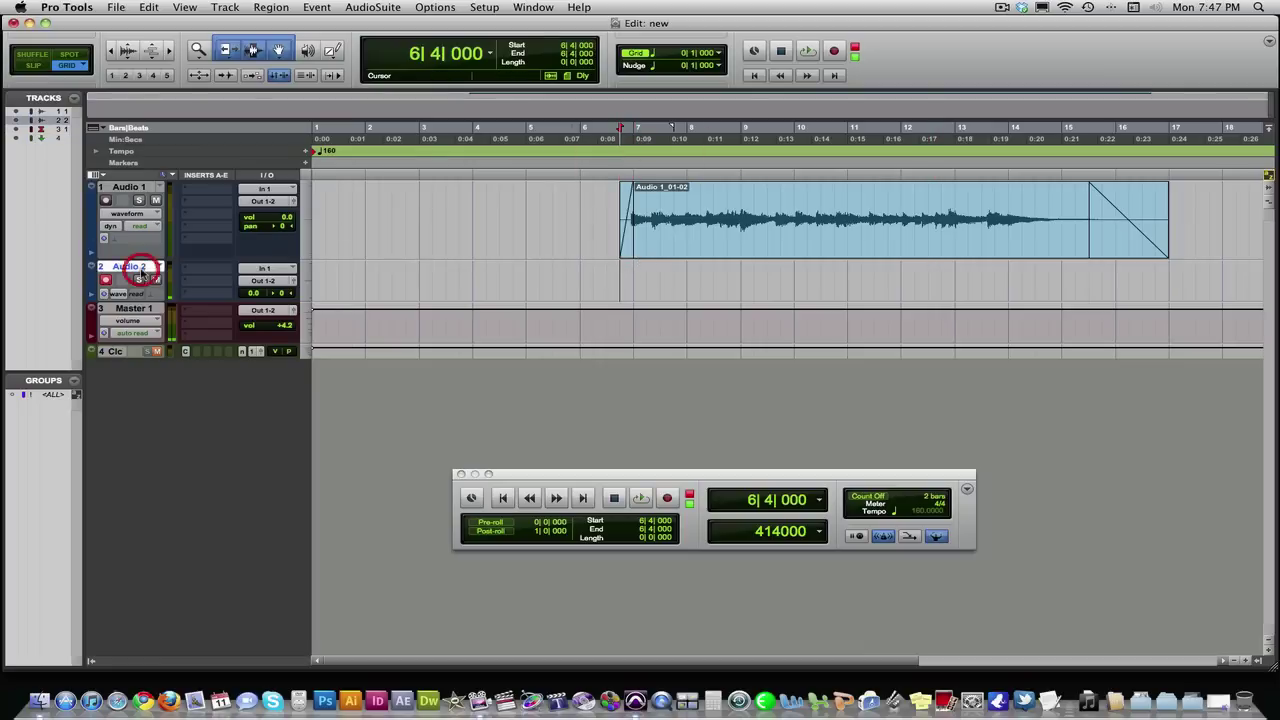
{"action": "left_click", "coordinate": [106, 281]}
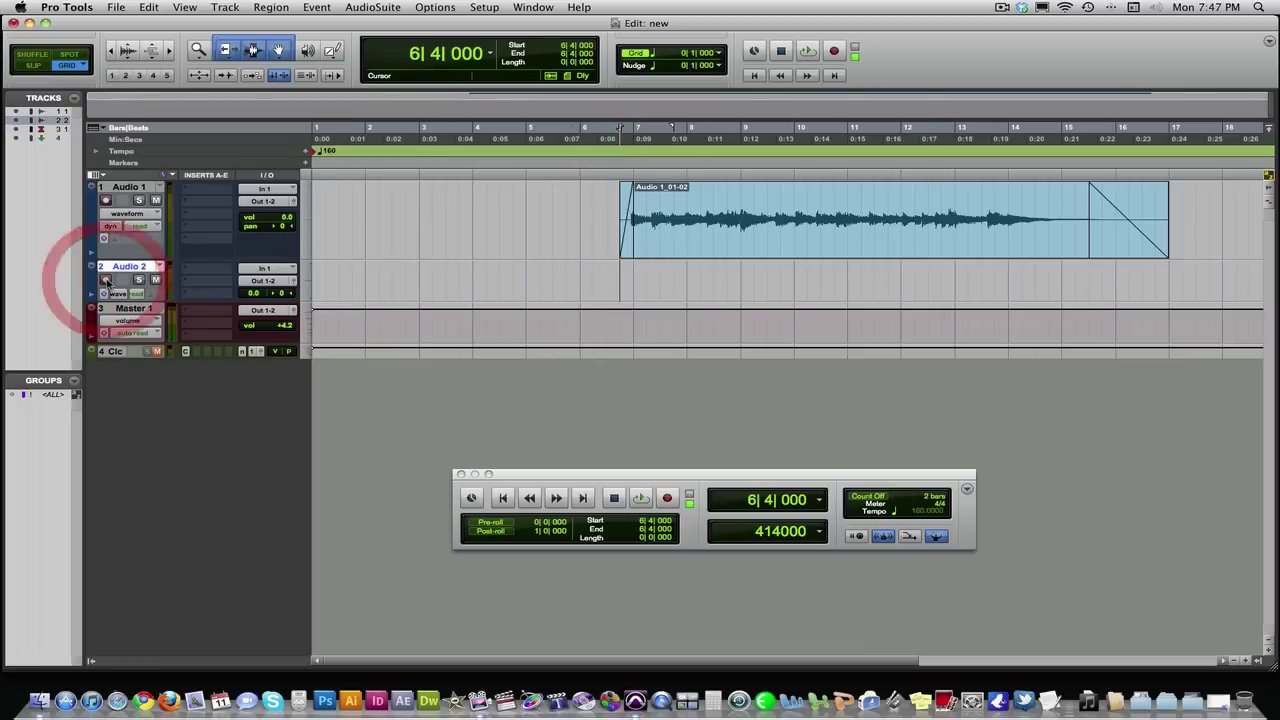